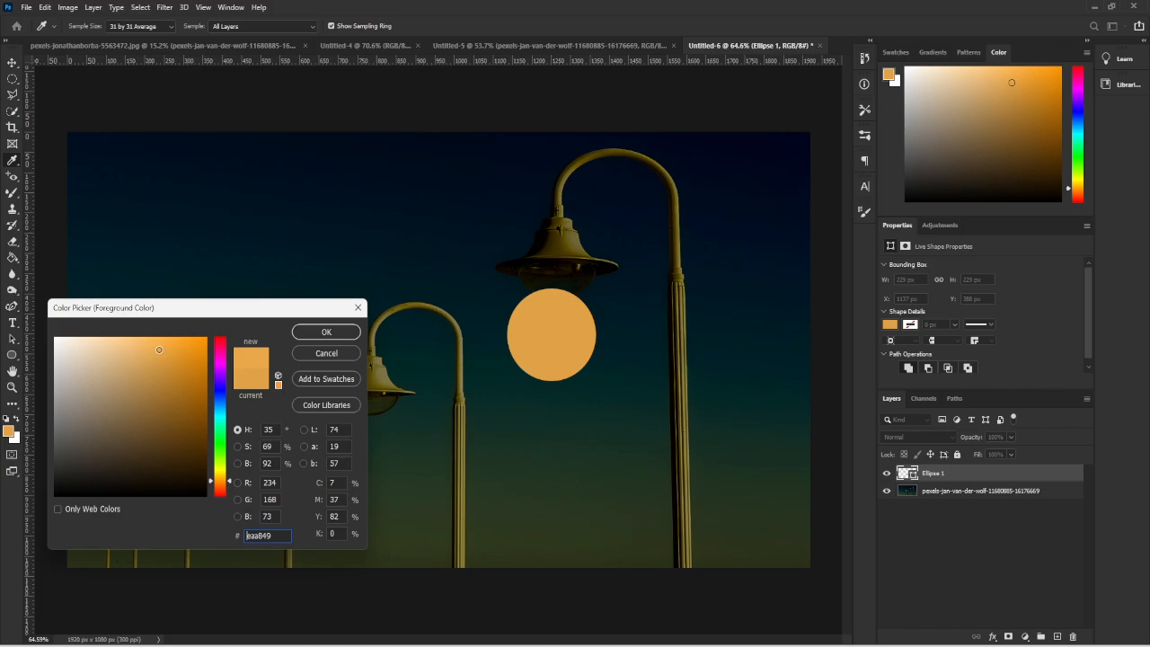
Step: Confirm the light orange foreground colour and set the orange circle layer's opacity to 30%
click(339, 333)
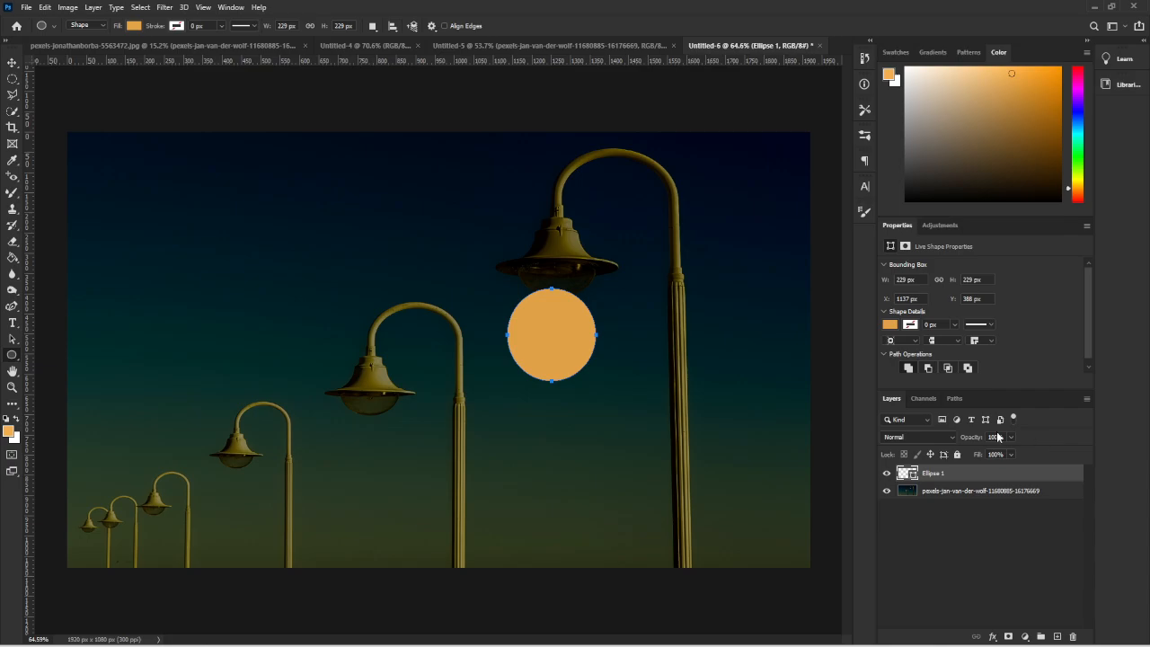
text(30)
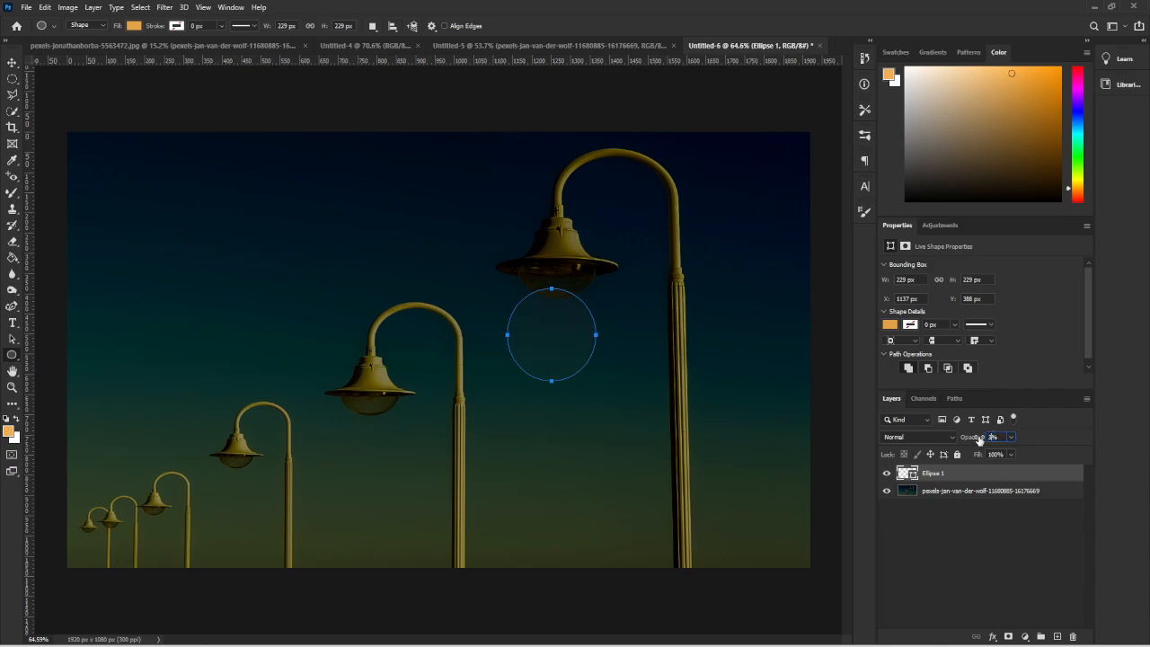
Step: Move the circle over the largest street lamp's glass and widen it to about 231 px to match the glass outline
click(11, 64)
drag(566, 333, 599, 194)
scroll(566, 256, up, 5)
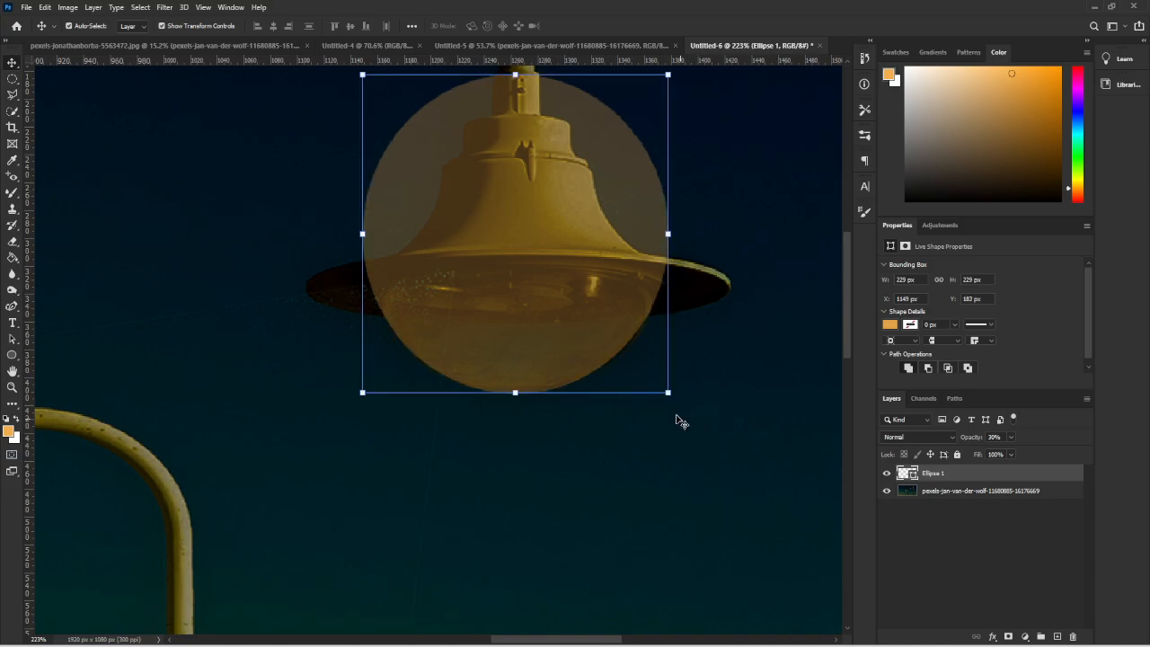
drag(666, 392, 670, 394)
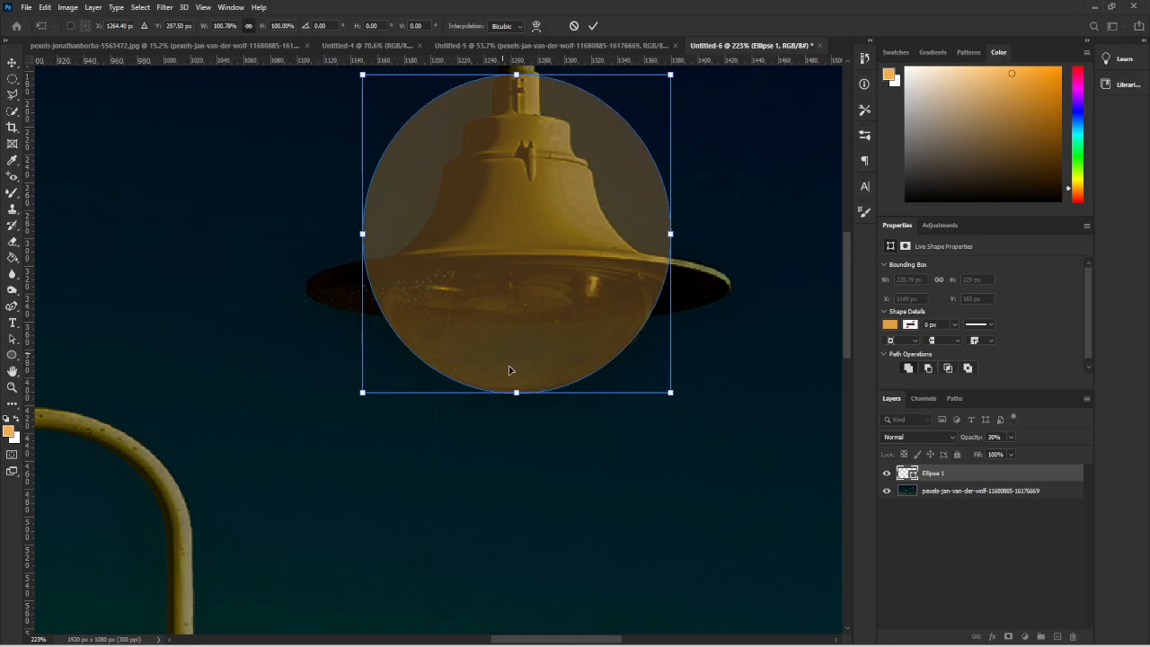
key(Return)
click(628, 448)
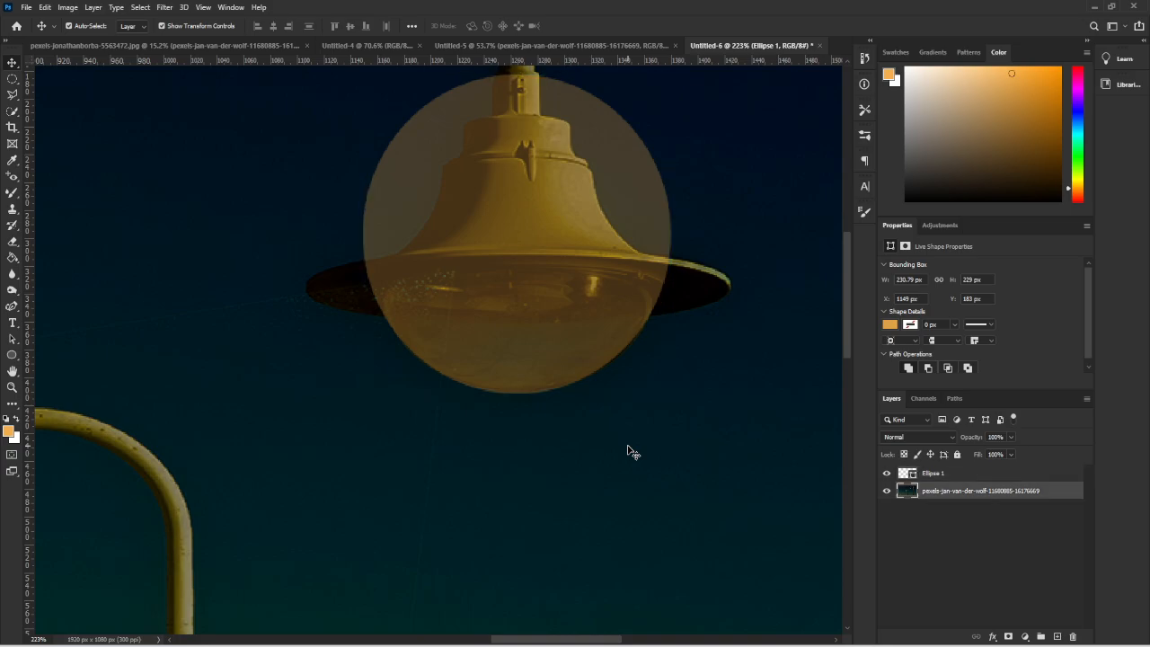
click(597, 254)
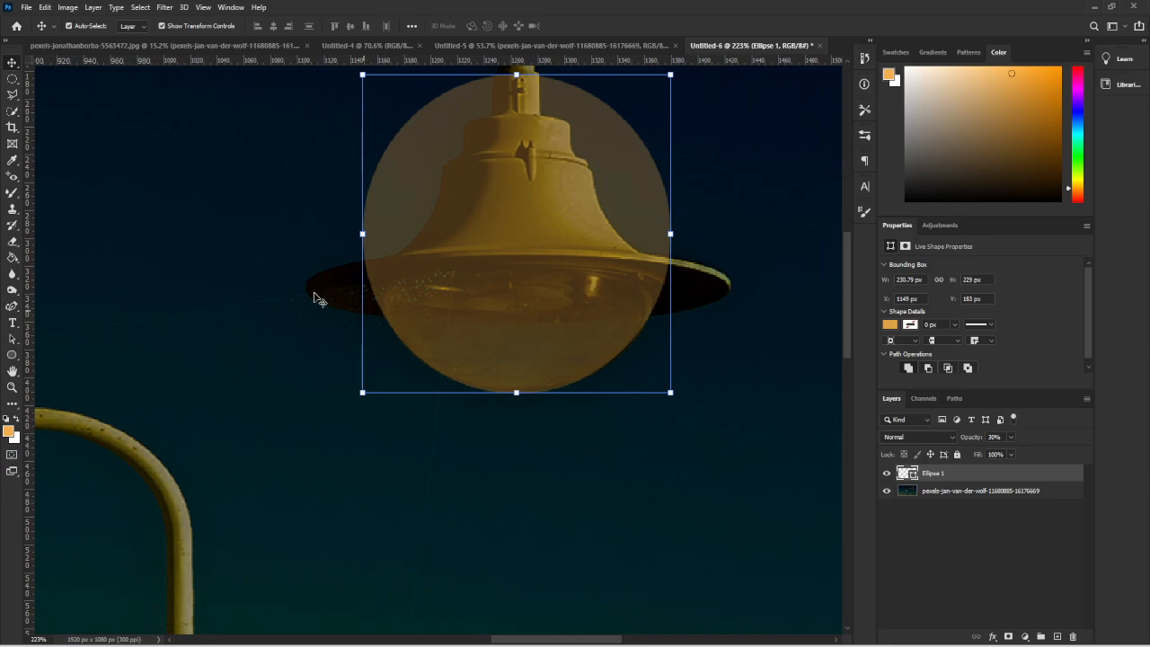
Step: Convert the circle layer to a smart object and rasterize it into an erasable pixel layer
scroll(408, 344, up, 4)
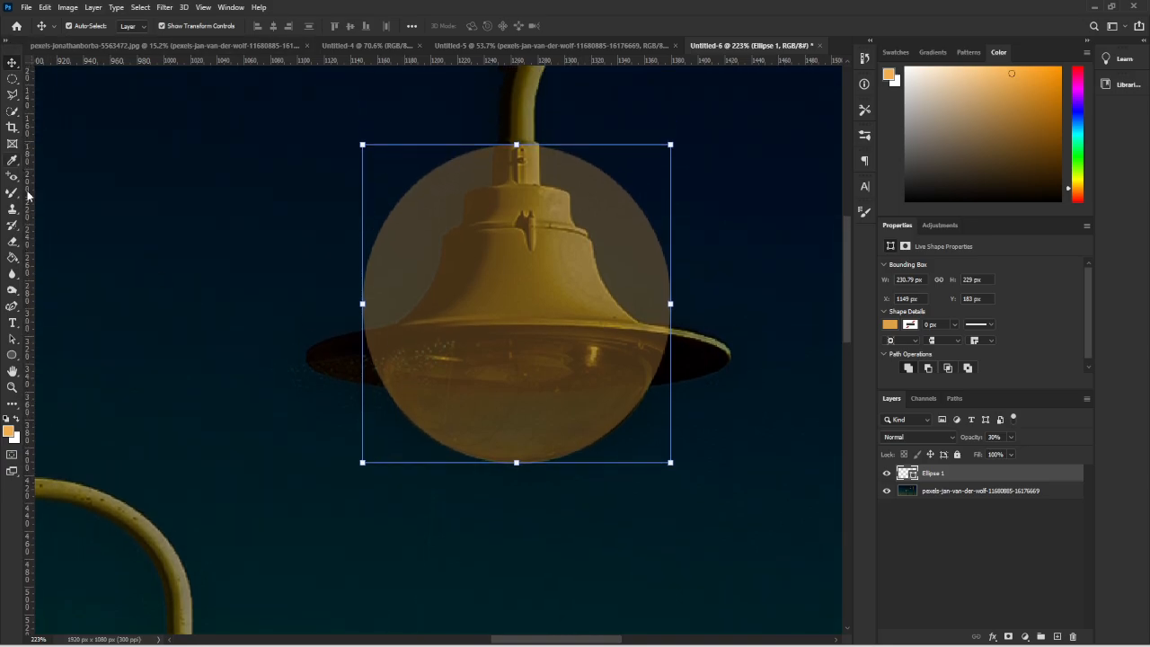
key(e)
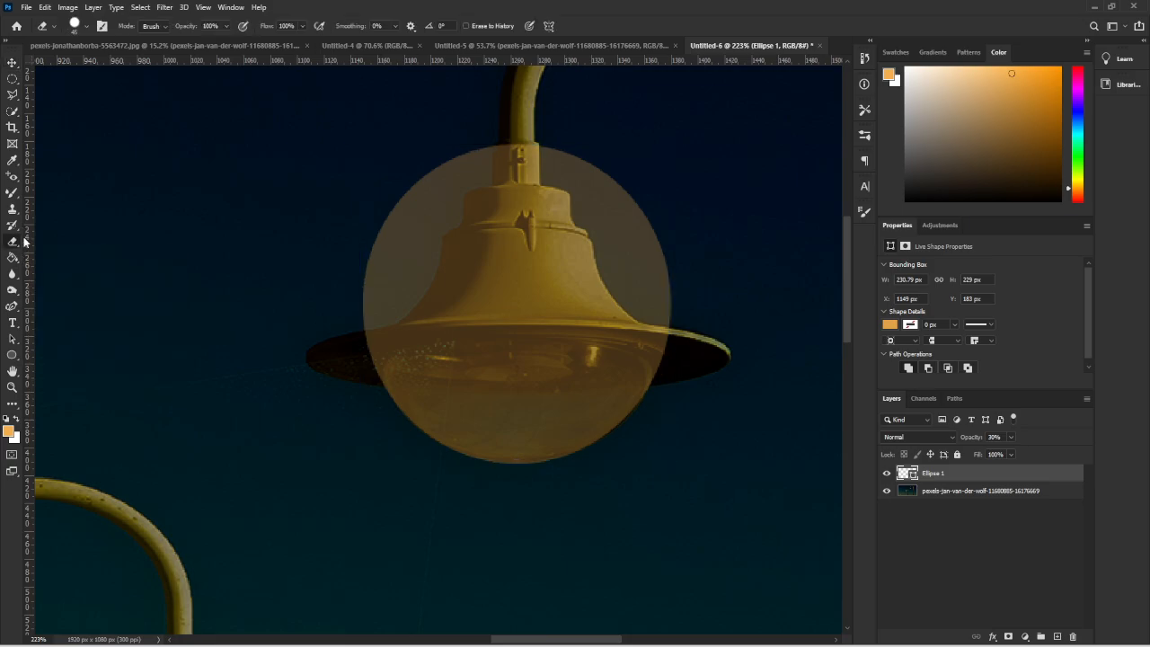
right_click(992, 478)
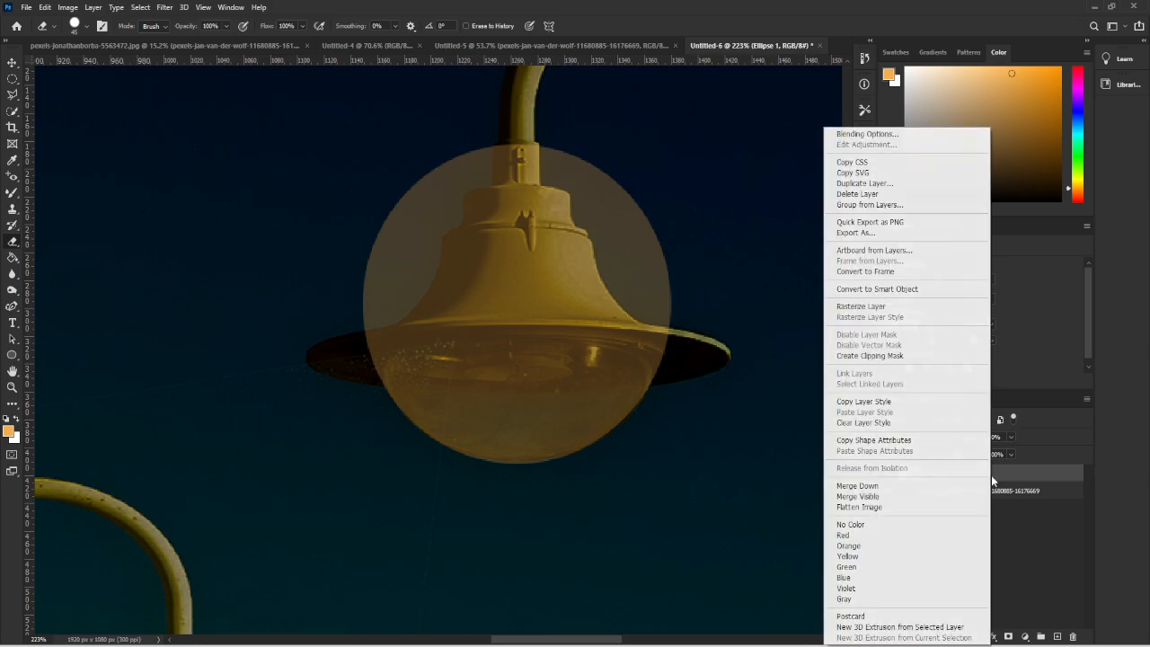
click(882, 289)
click(484, 178)
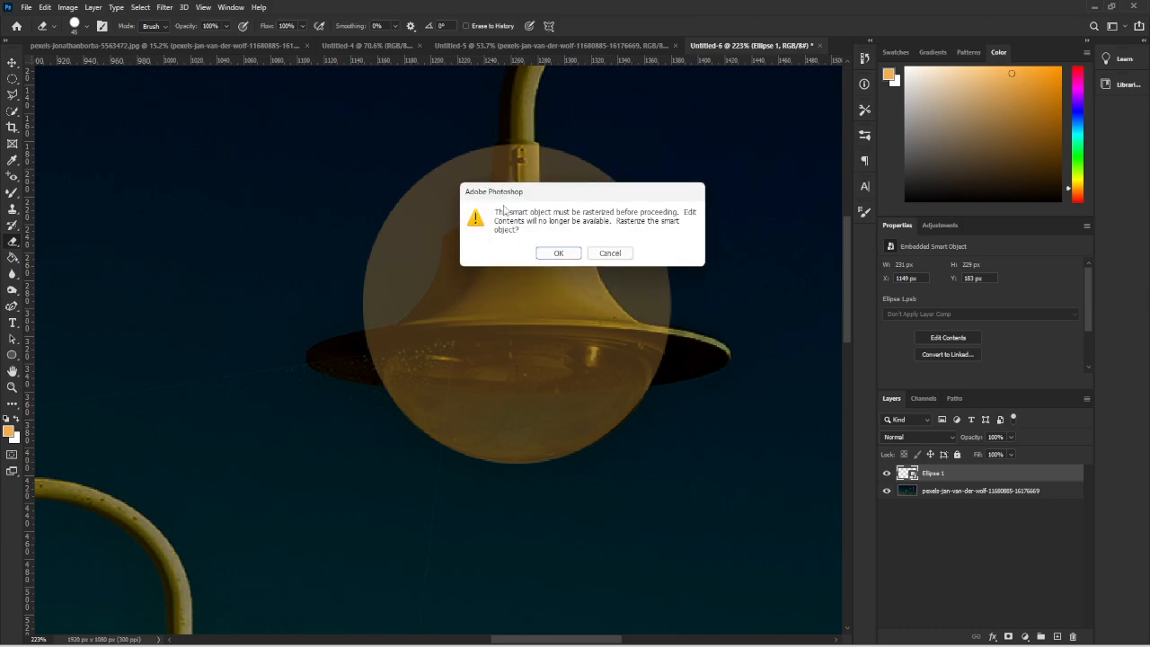
click(608, 253)
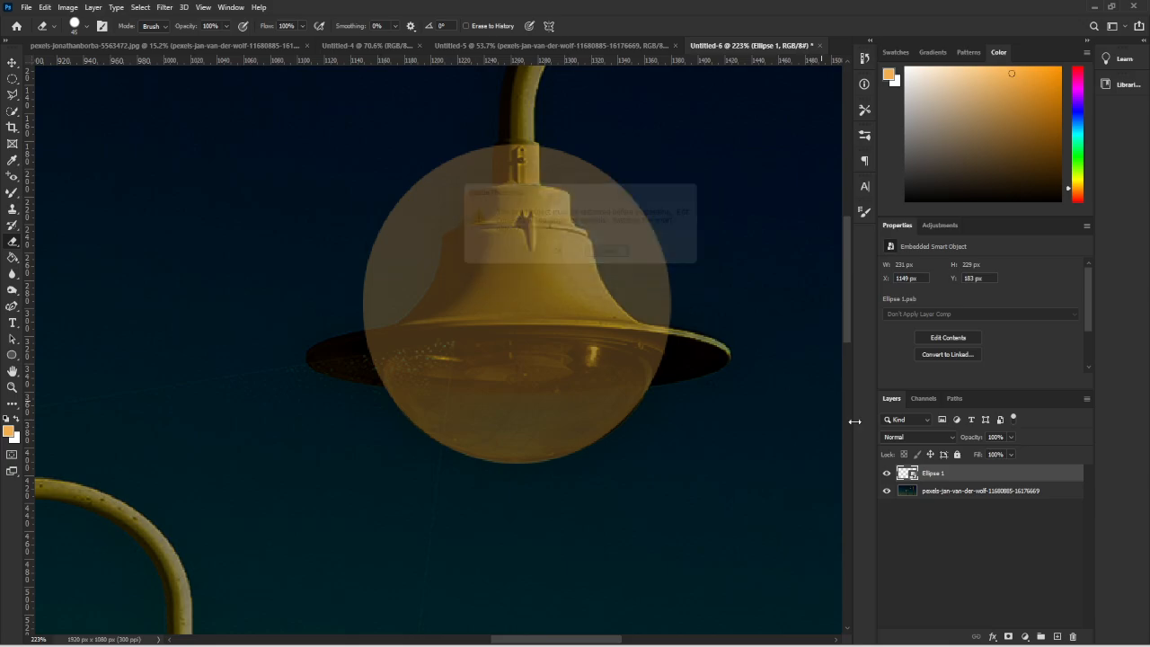
right_click(971, 475)
click(1008, 334)
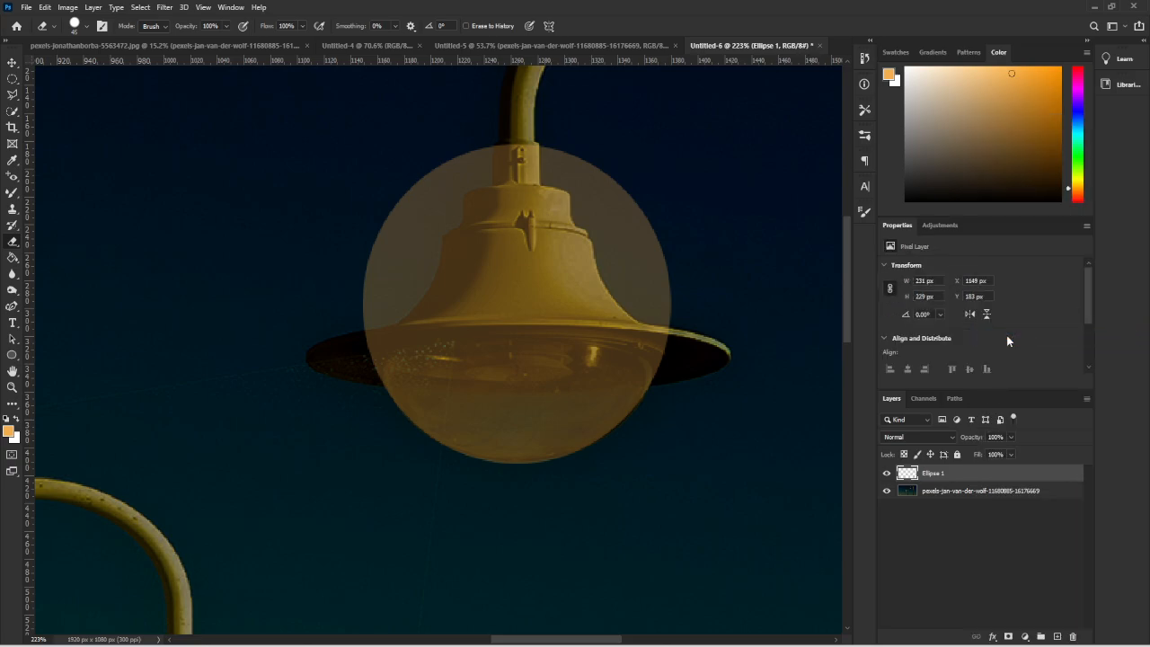
Step: Erase the parts of the circle outside the largest lamp's glass, using a smaller eraser brush for the edges
mouse_move(429, 157)
mouse_down()
mouse_move(656, 160)
mouse_move(712, 205)
mouse_move(410, 204)
mouse_move(427, 195)
mouse_move(402, 212)
mouse_move(636, 210)
mouse_move(575, 223)
mouse_move(659, 252)
mouse_move(676, 286)
mouse_move(373, 248)
mouse_move(368, 290)
mouse_move(510, 274)
mouse_move(670, 290)
mouse_move(360, 300)
mouse_up()
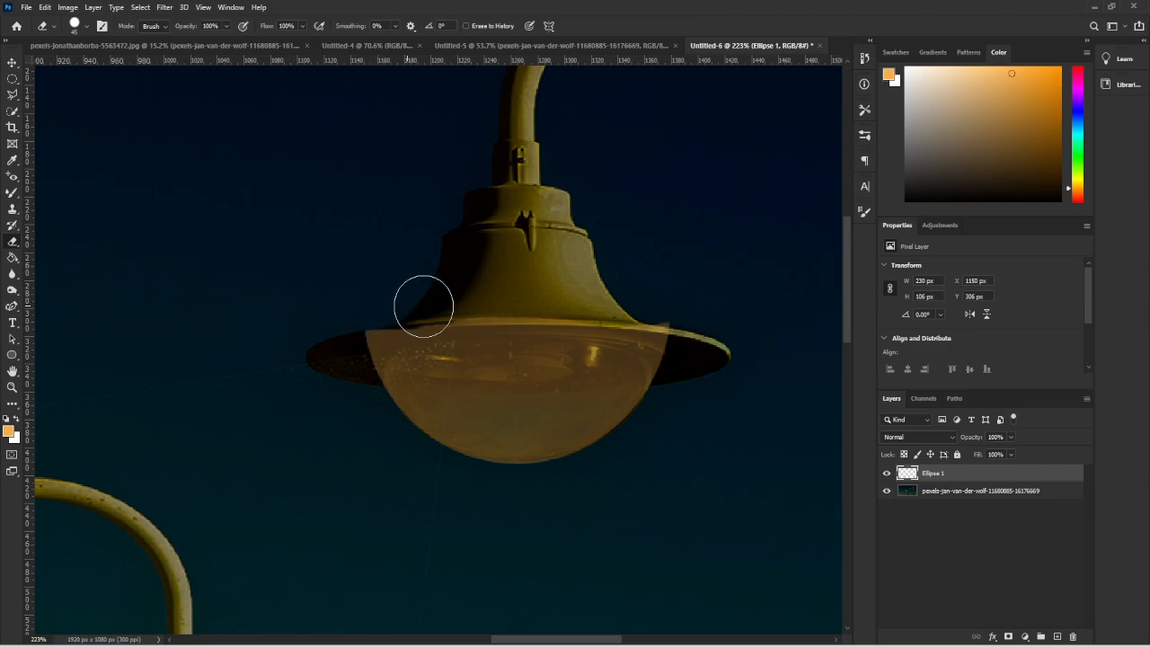
mouse_move(461, 301)
mouse_down()
mouse_move(666, 310)
mouse_move(691, 365)
mouse_move(687, 376)
mouse_move(684, 330)
mouse_move(662, 310)
mouse_move(598, 292)
mouse_move(414, 279)
mouse_move(432, 281)
mouse_move(397, 286)
mouse_move(351, 320)
mouse_move(345, 400)
mouse_move(355, 322)
mouse_move(373, 304)
mouse_move(396, 298)
mouse_move(355, 342)
mouse_move(354, 389)
mouse_move(350, 363)
mouse_move(373, 316)
mouse_move(491, 287)
mouse_move(687, 335)
mouse_move(674, 318)
mouse_move(680, 414)
mouse_move(688, 333)
mouse_move(601, 296)
mouse_move(639, 298)
mouse_move(366, 290)
mouse_up()
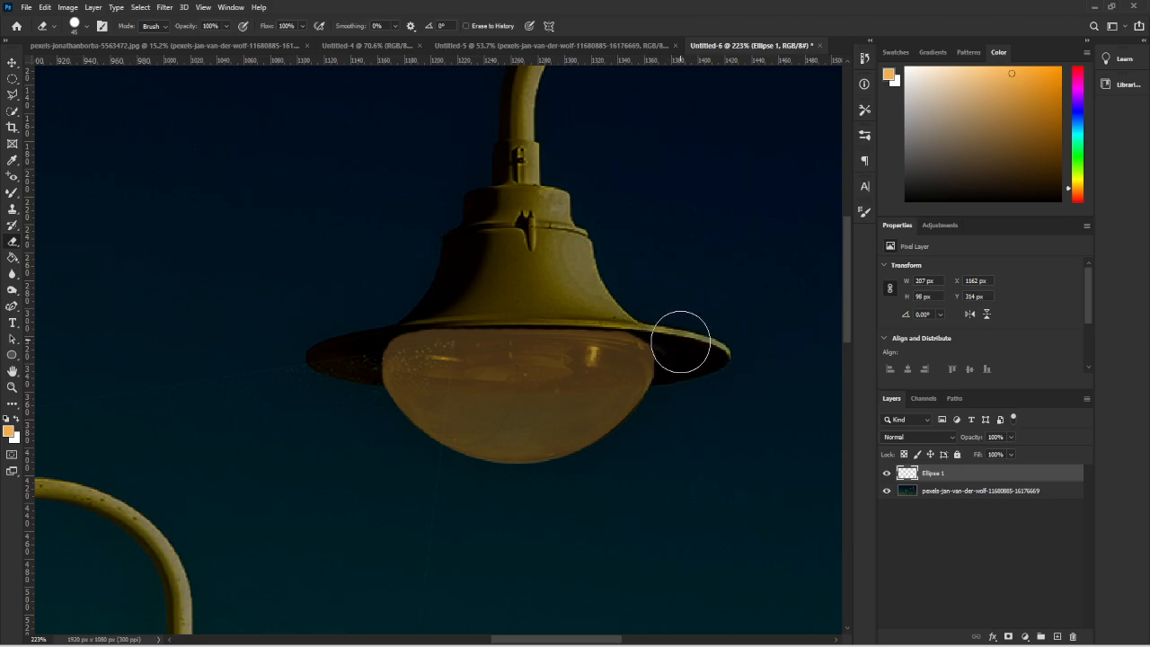
mouse_move(682, 406)
mouse_down()
mouse_move(726, 444)
mouse_move(681, 300)
mouse_move(734, 366)
mouse_up()
key(bracketleft)
key(bracketleft)
key(bracketleft)
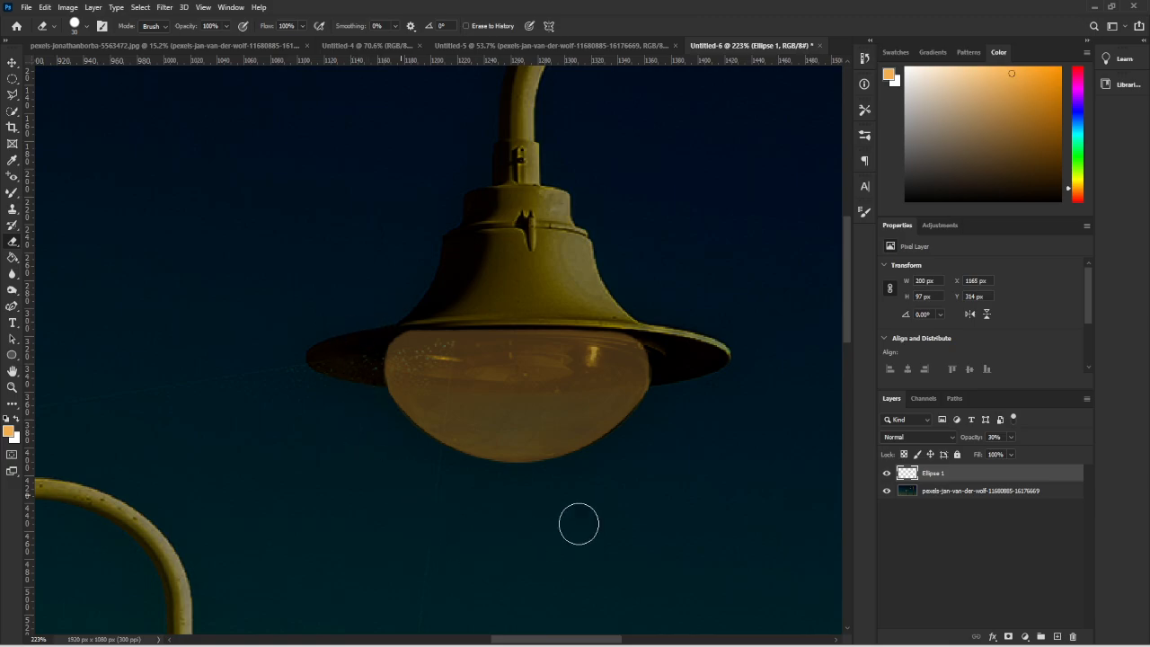
Step: Set the trimmed lamp glass layer's opacity to 100% and deselect it
click(10, 63)
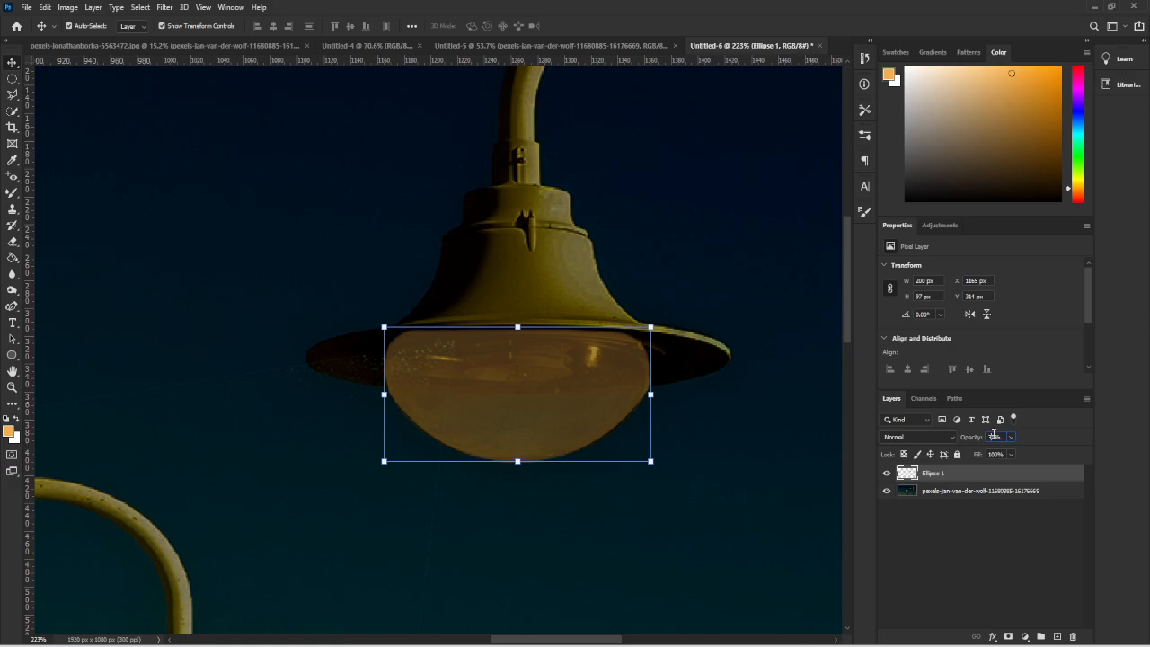
key(BackSpace)
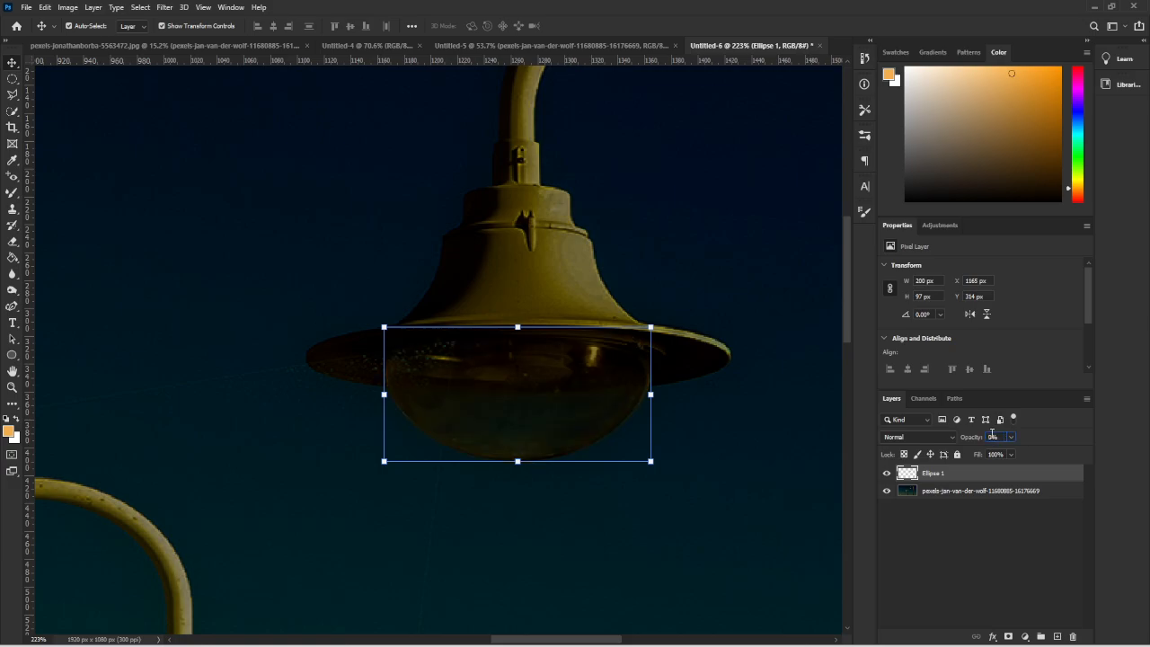
text(100)
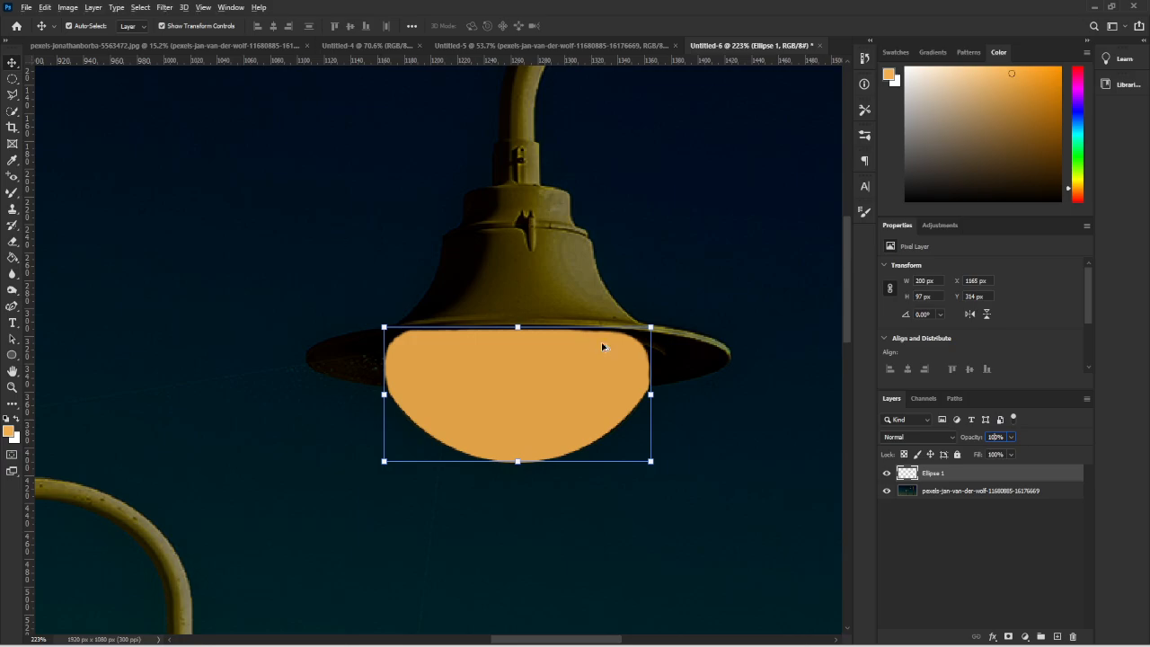
click(682, 292)
Step: Duplicate the orange glass shape and place the copy on the second-largest lamp
scroll(680, 294, down, 5)
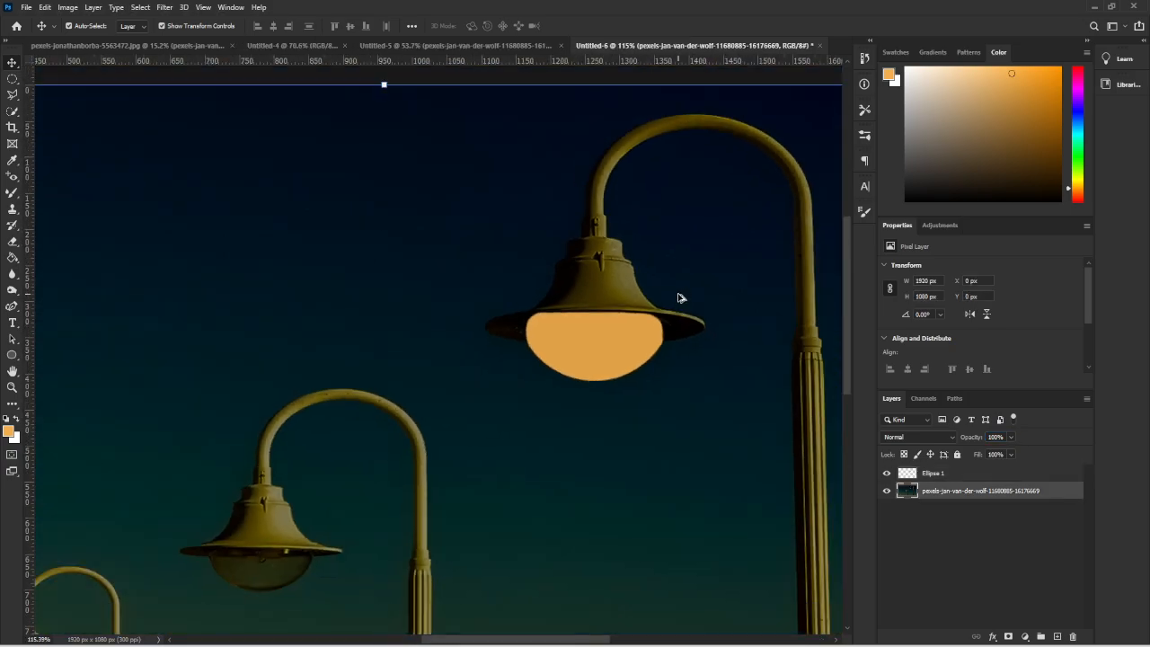
scroll(614, 405, up, 1)
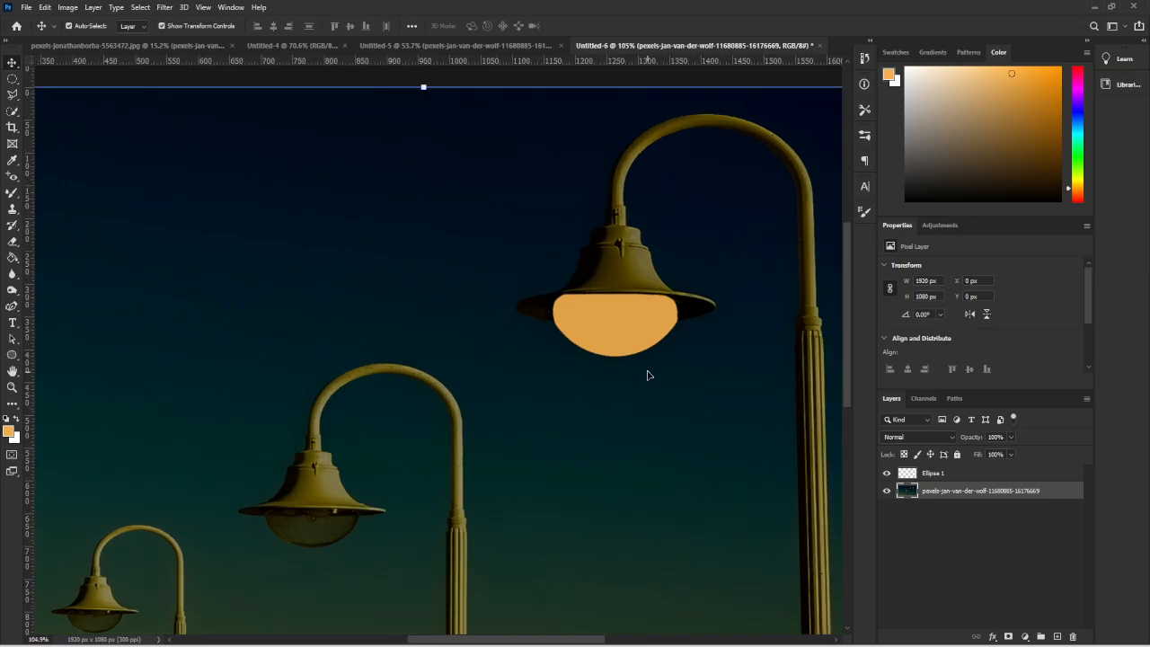
click(644, 342)
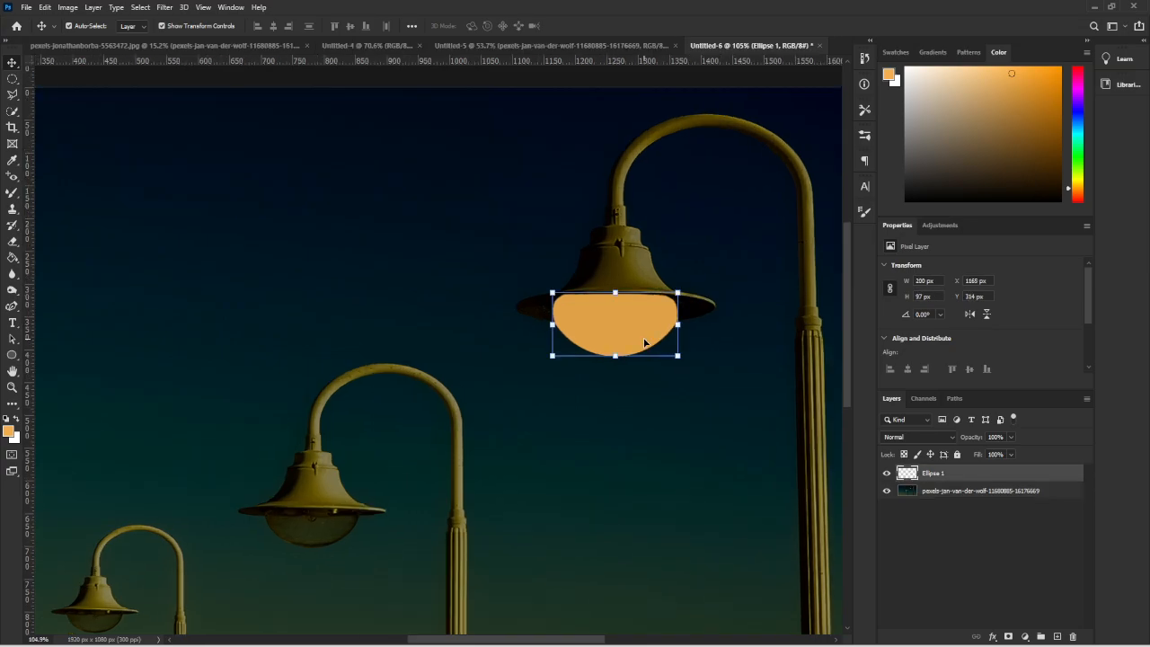
drag(618, 322, 325, 547)
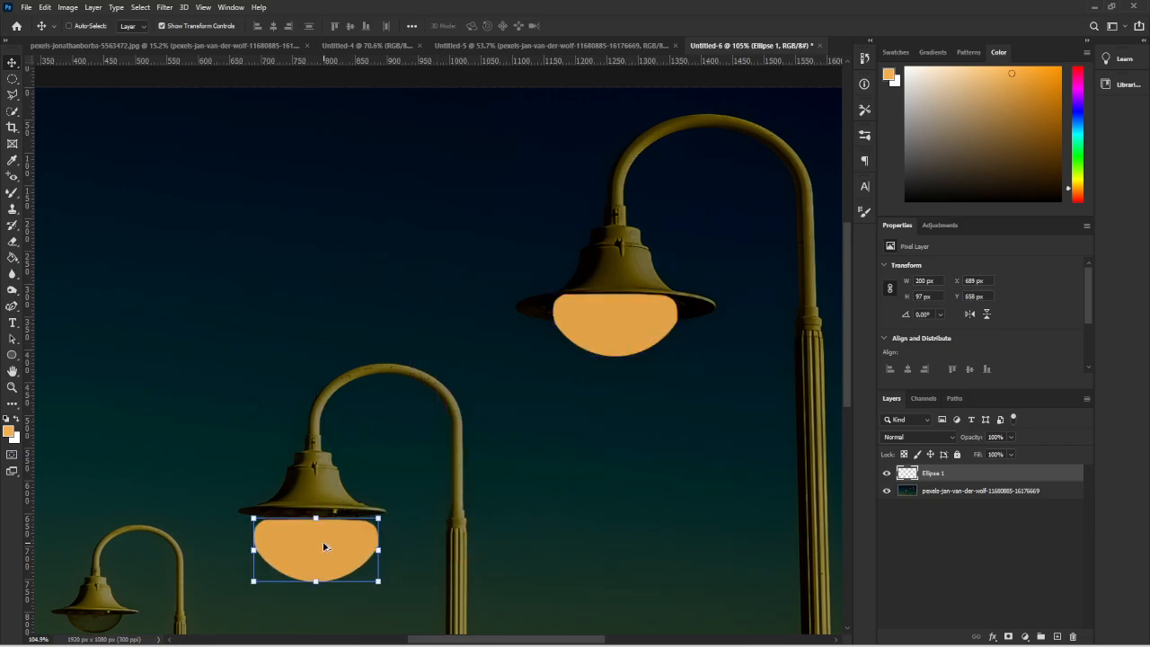
Step: Scale and stretch the copied shape to about 147 × 60 px so it fills the second lamp's glass
scroll(305, 569, up, 5)
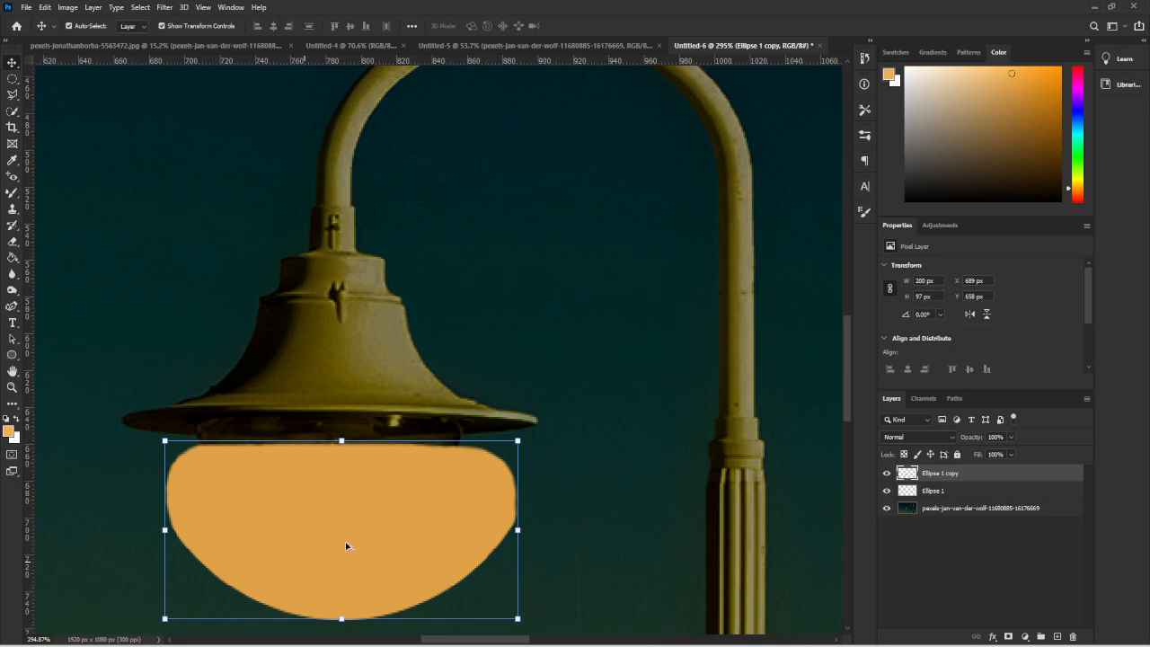
scroll(534, 641, up, 1)
scroll(580, 446, down, 3)
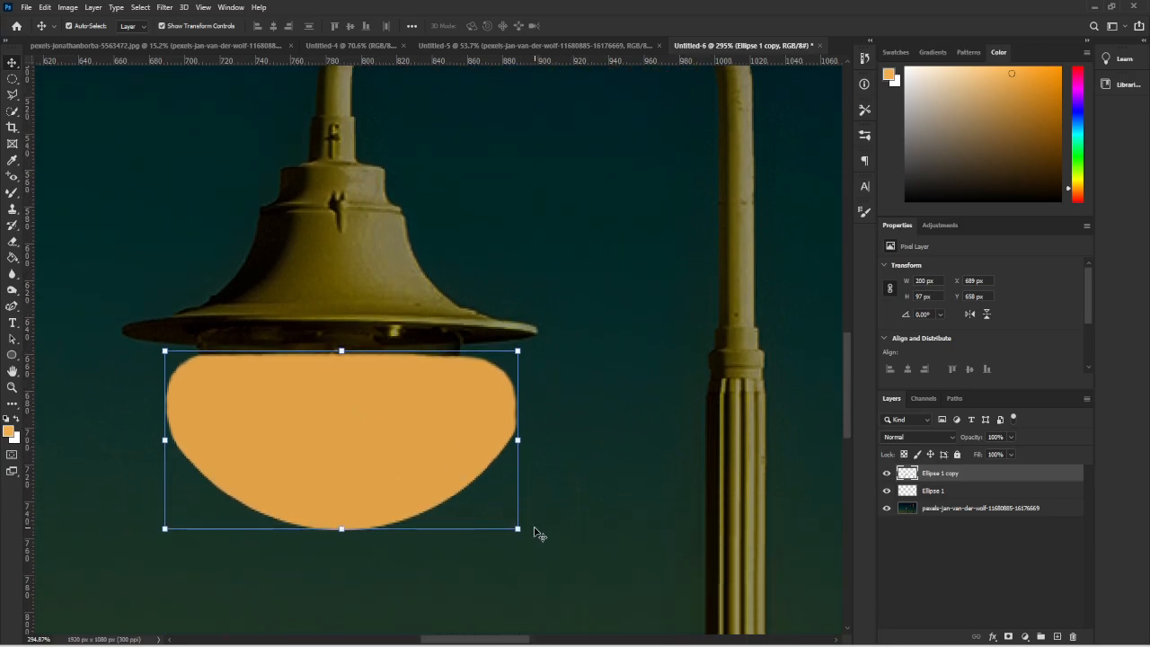
drag(518, 529, 390, 464)
drag(232, 366, 255, 330)
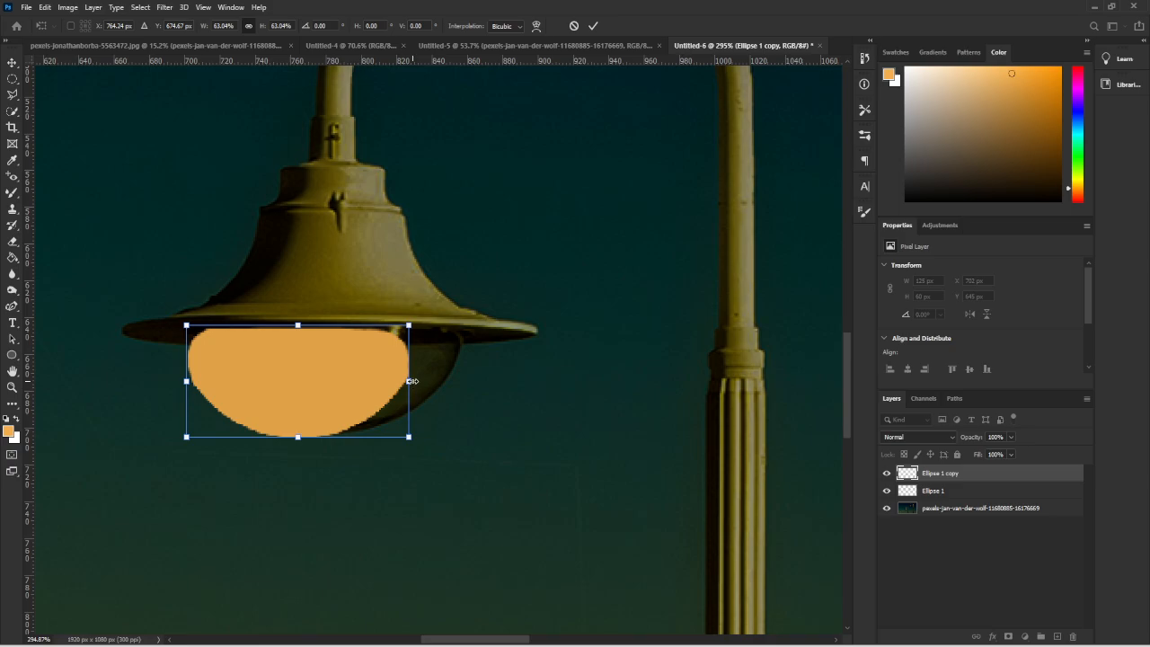
drag(412, 381, 456, 379)
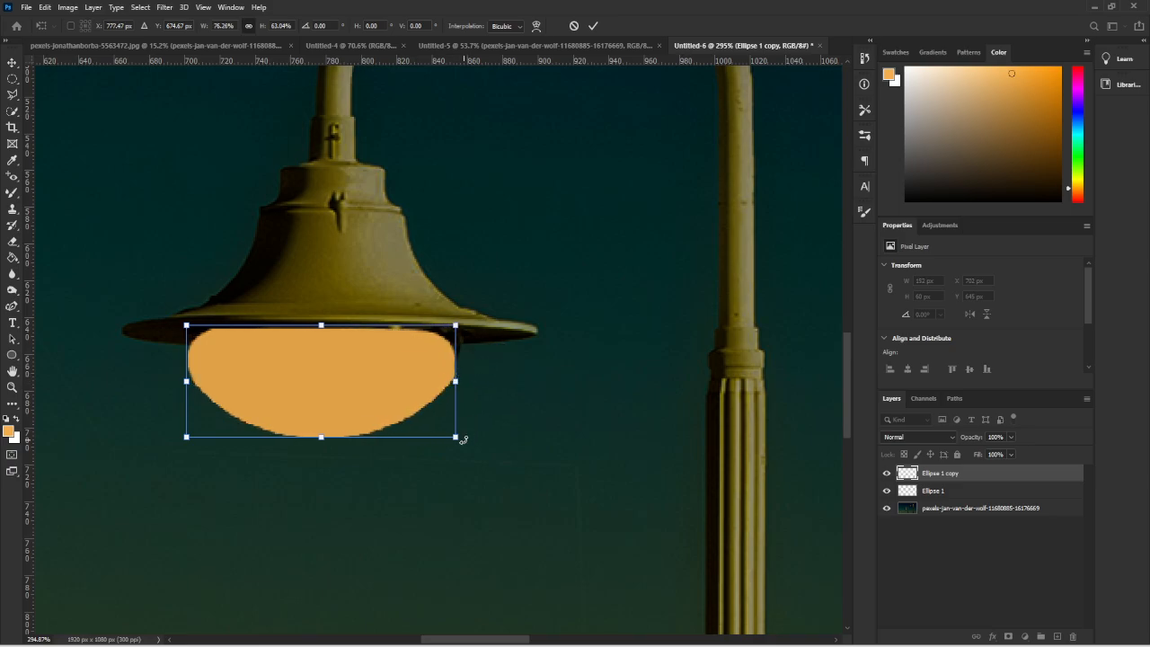
drag(318, 436, 334, 419)
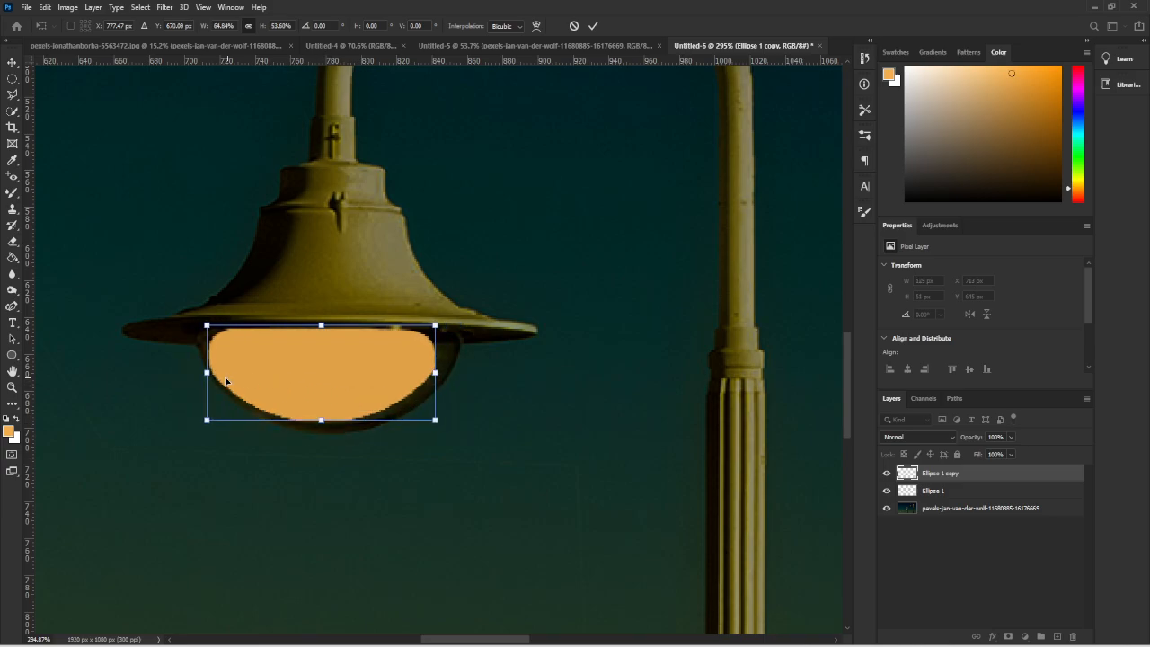
drag(205, 373, 199, 372)
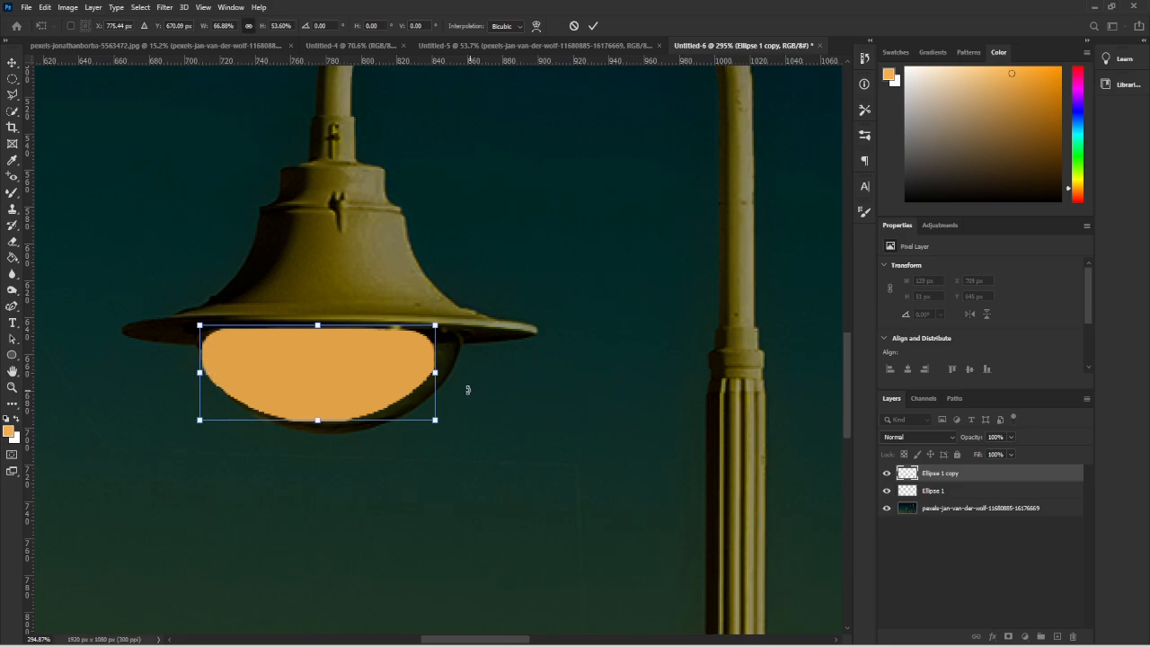
drag(436, 372, 459, 372)
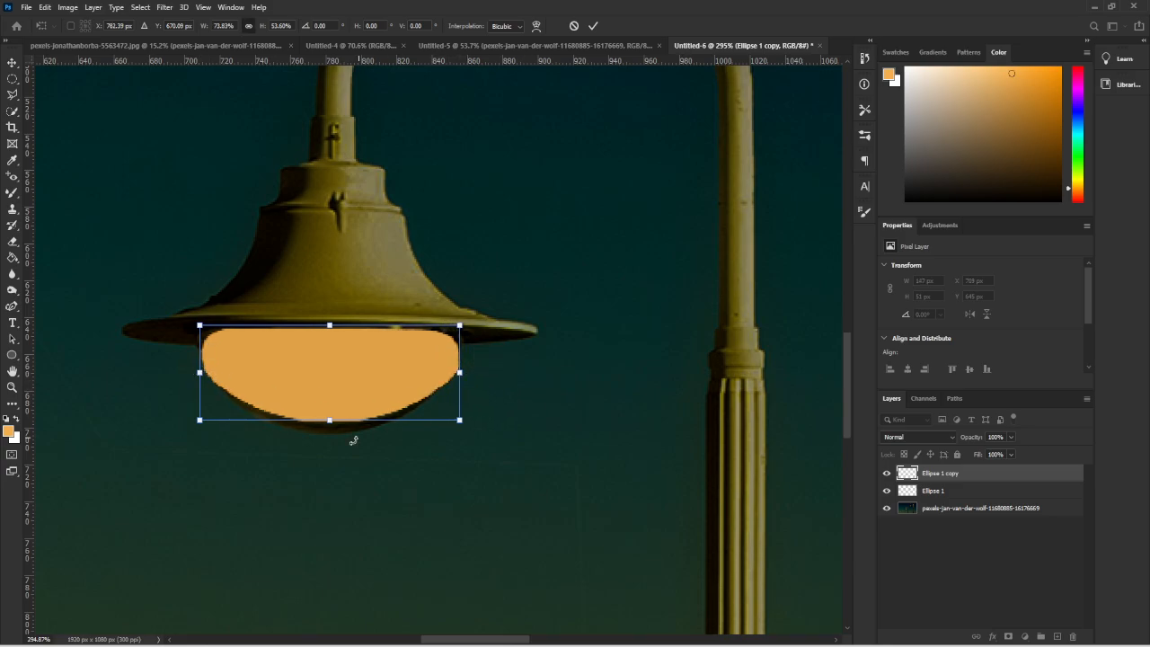
drag(333, 420, 327, 436)
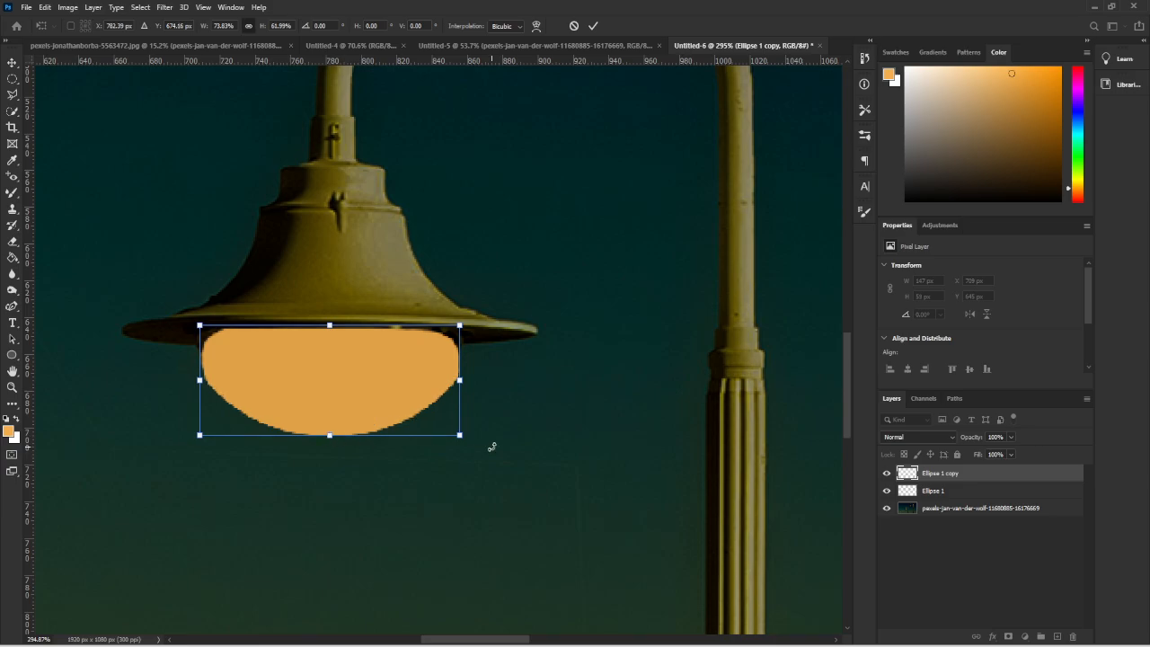
key(Return)
click(493, 452)
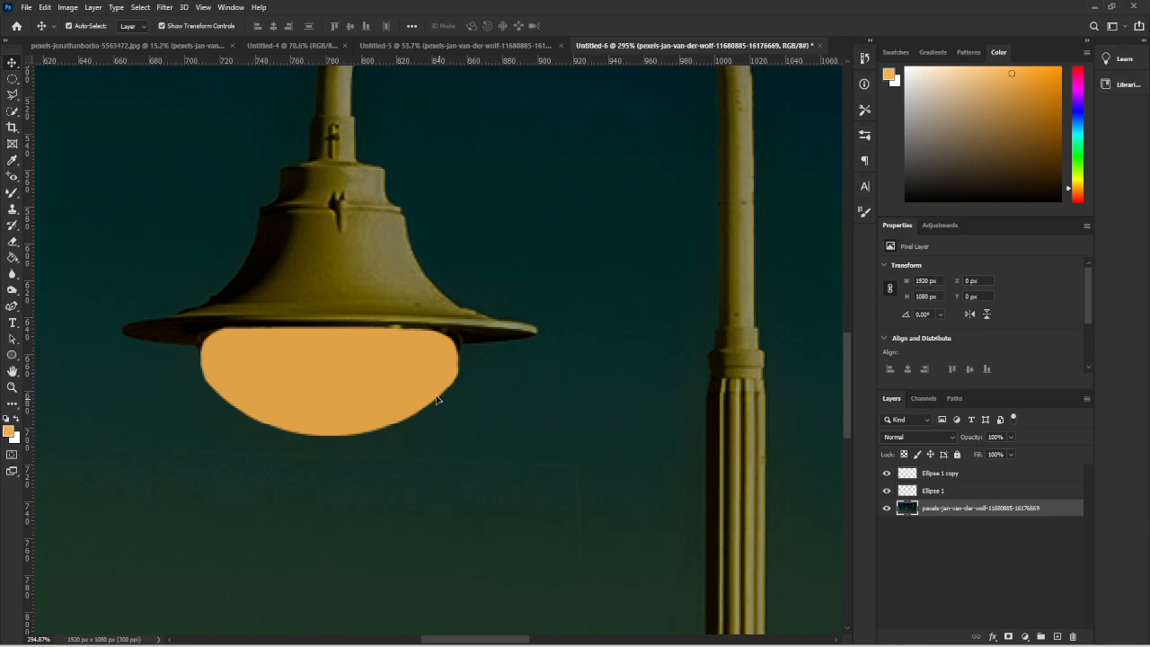
Step: Set the opacity of the second lamp's glass shape to 90%
scroll(433, 395, down, 6)
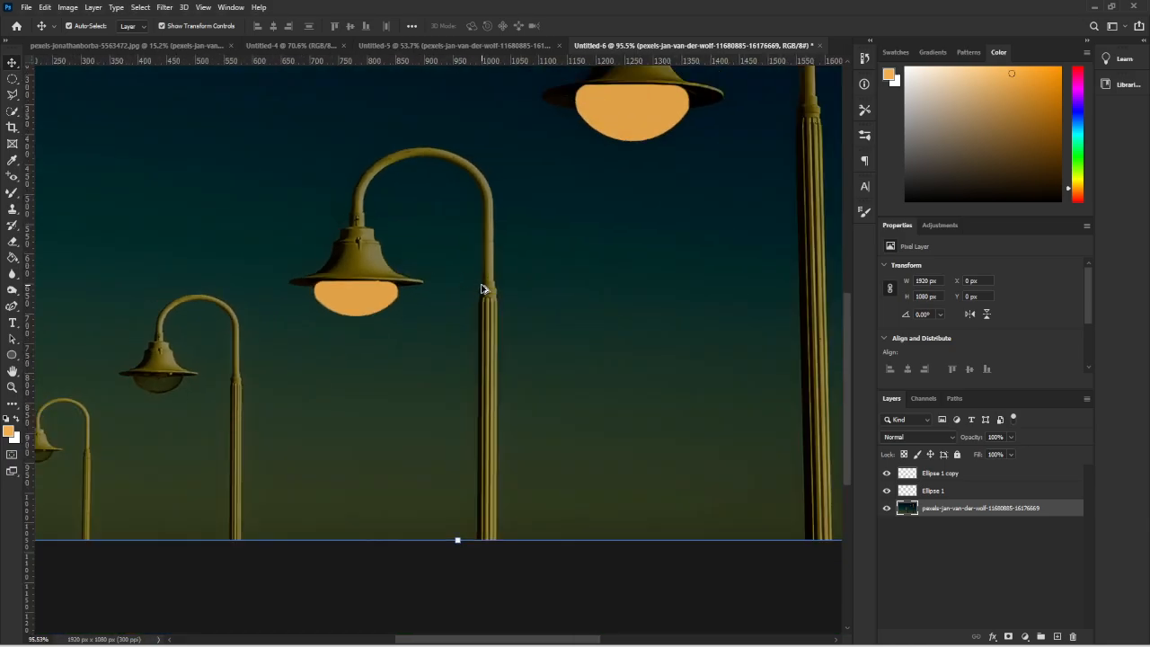
scroll(381, 300, up, 5)
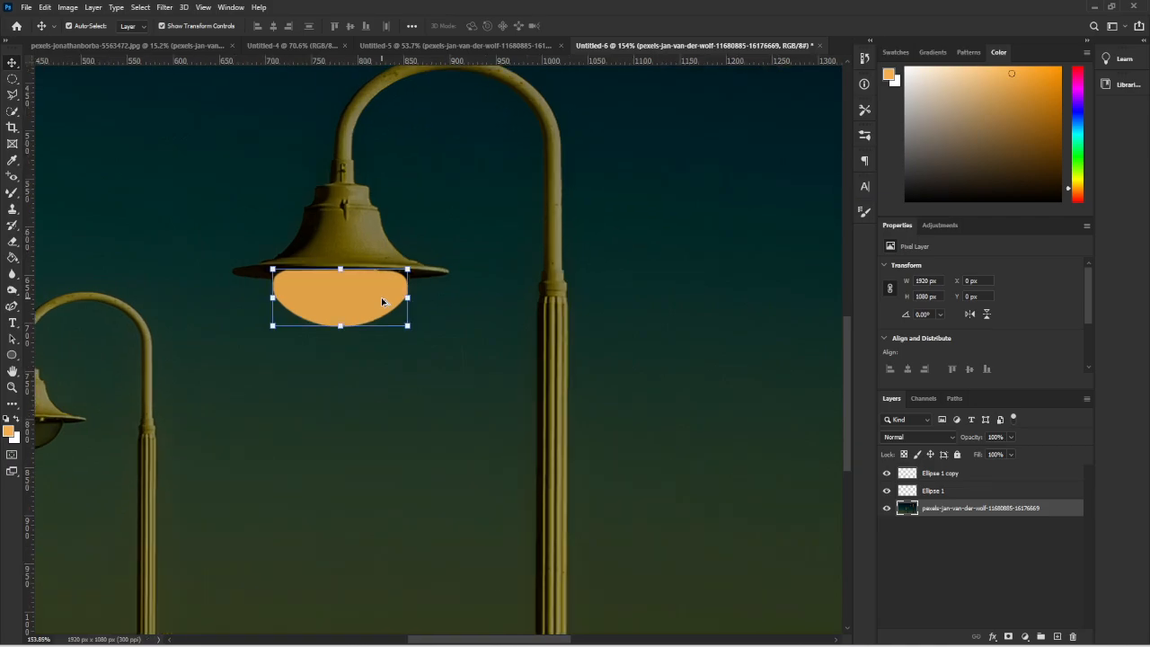
click(382, 301)
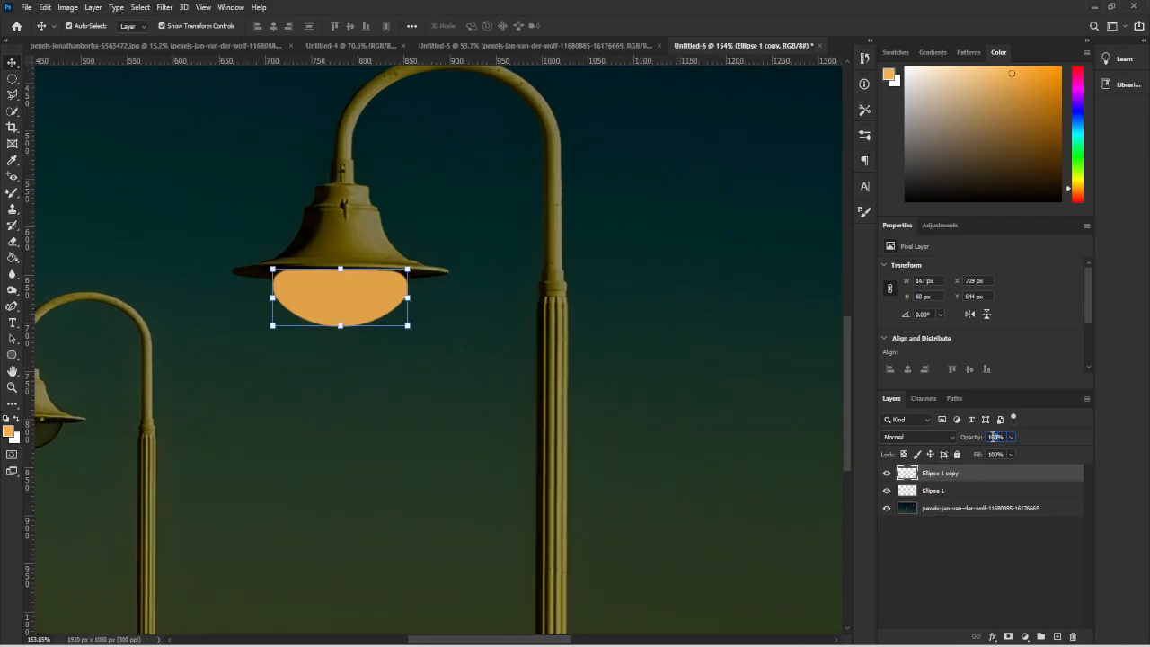
text(90)
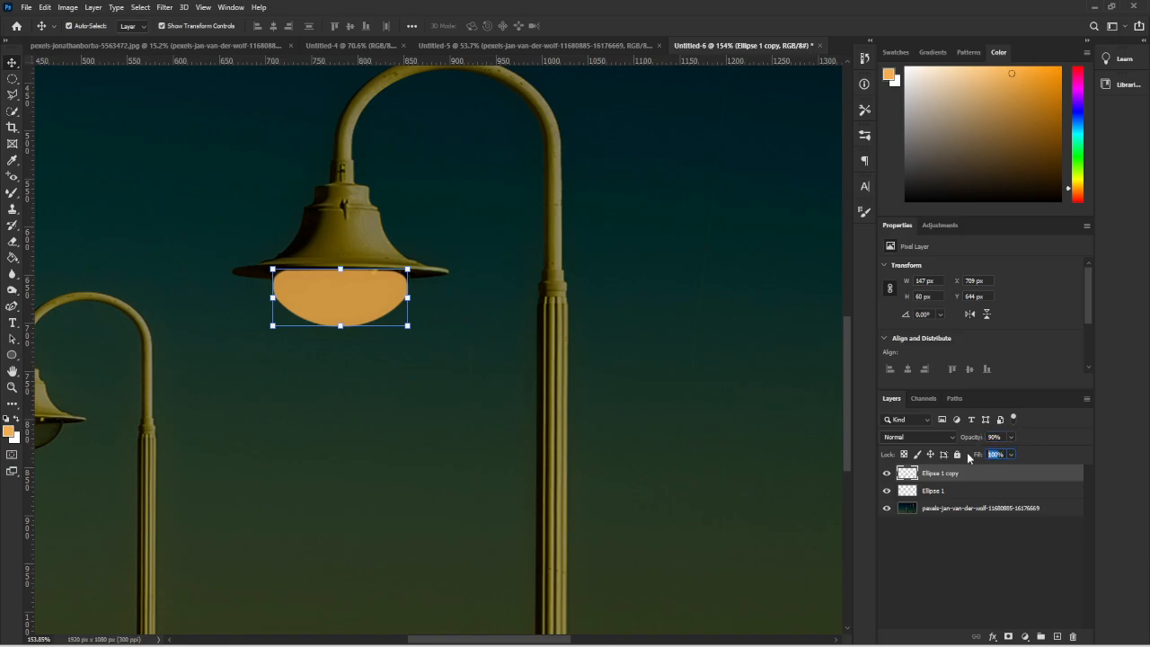
Step: Set the fill of the second lamp's glass shape to 90% and deselect it
text(90)
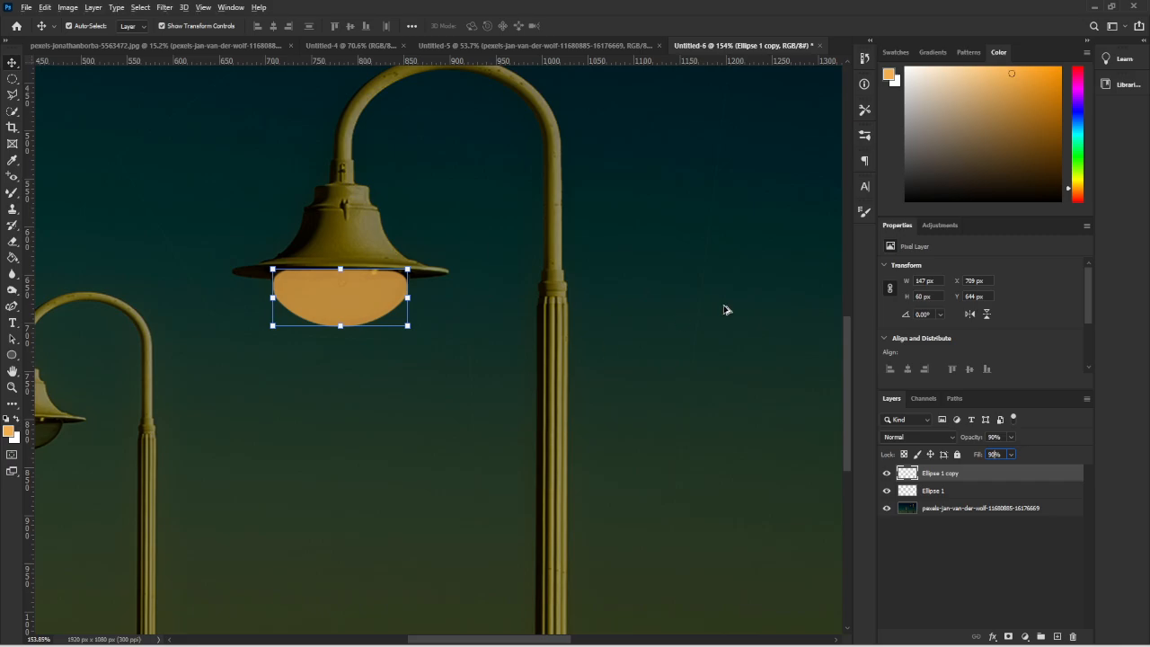
click(733, 321)
key(ctrl+0)
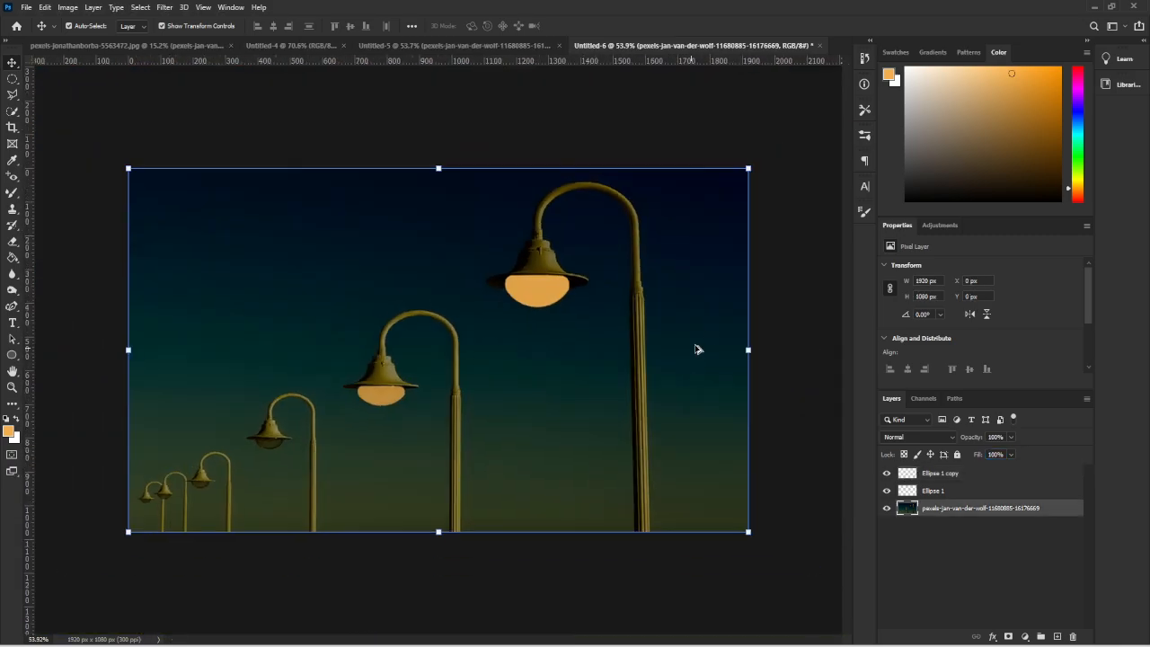
Step: Duplicate the second lamp's glass shape onto the third-largest lamp and scale the copy to about 73 × 29 px
scroll(190, 473, up, 4)
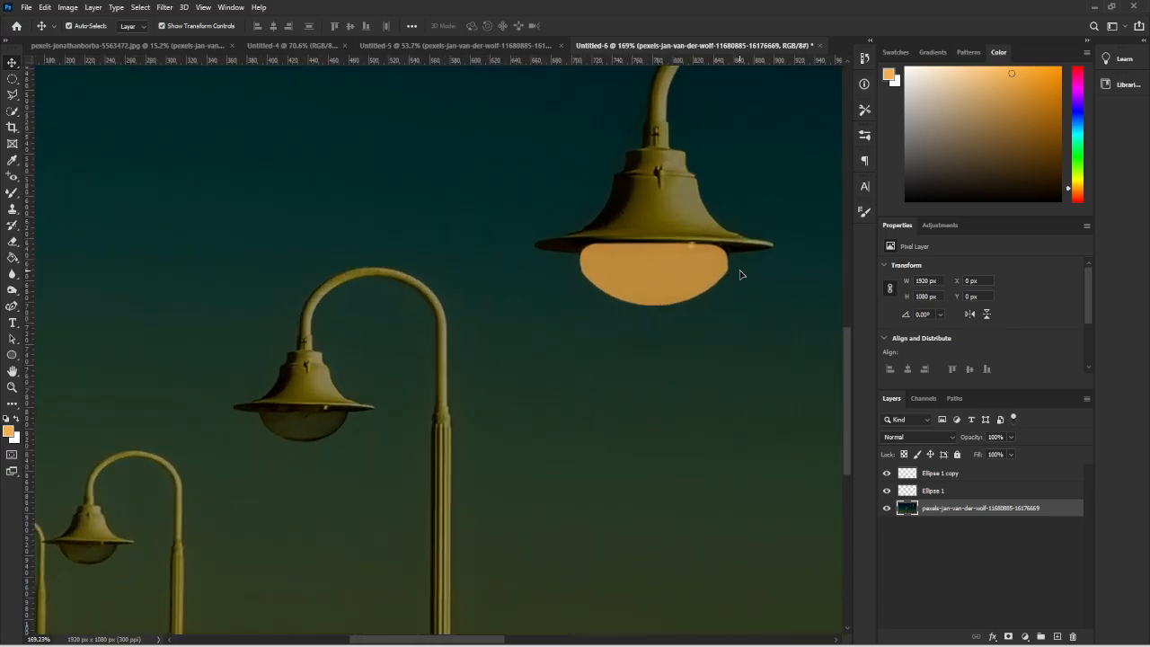
click(725, 277)
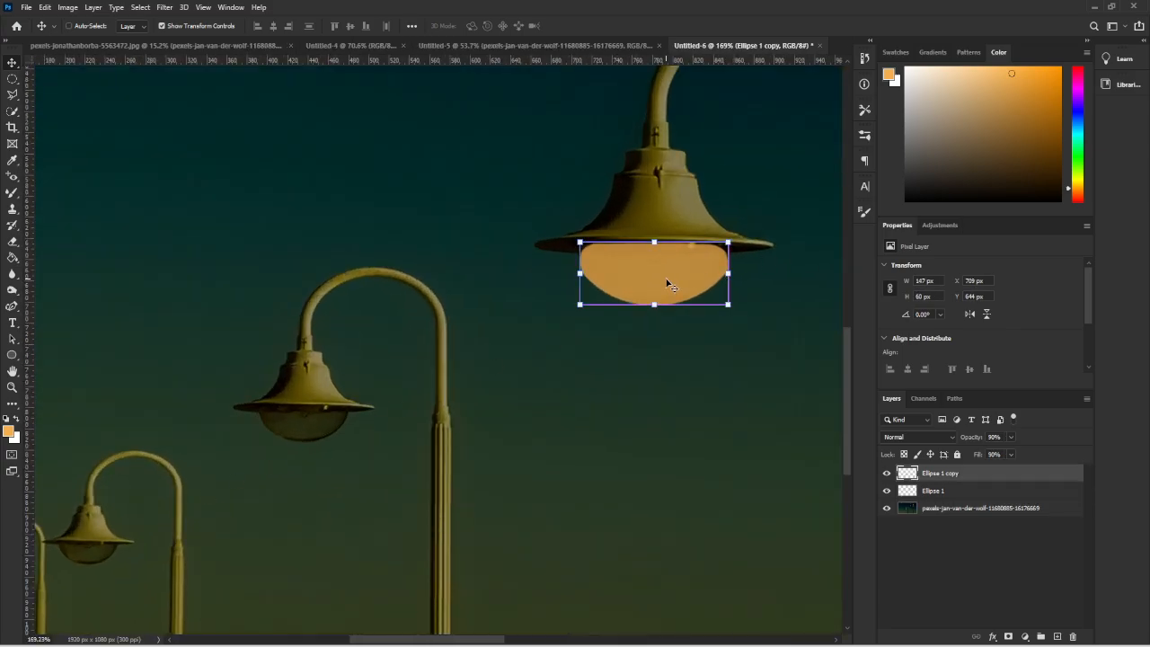
drag(668, 277, 309, 466)
drag(369, 492, 319, 433)
Step: Reposition and stretch the third lamp's shape to about 87 × 36 px so it fills the glass, and deselect it
scroll(279, 435, up, 5)
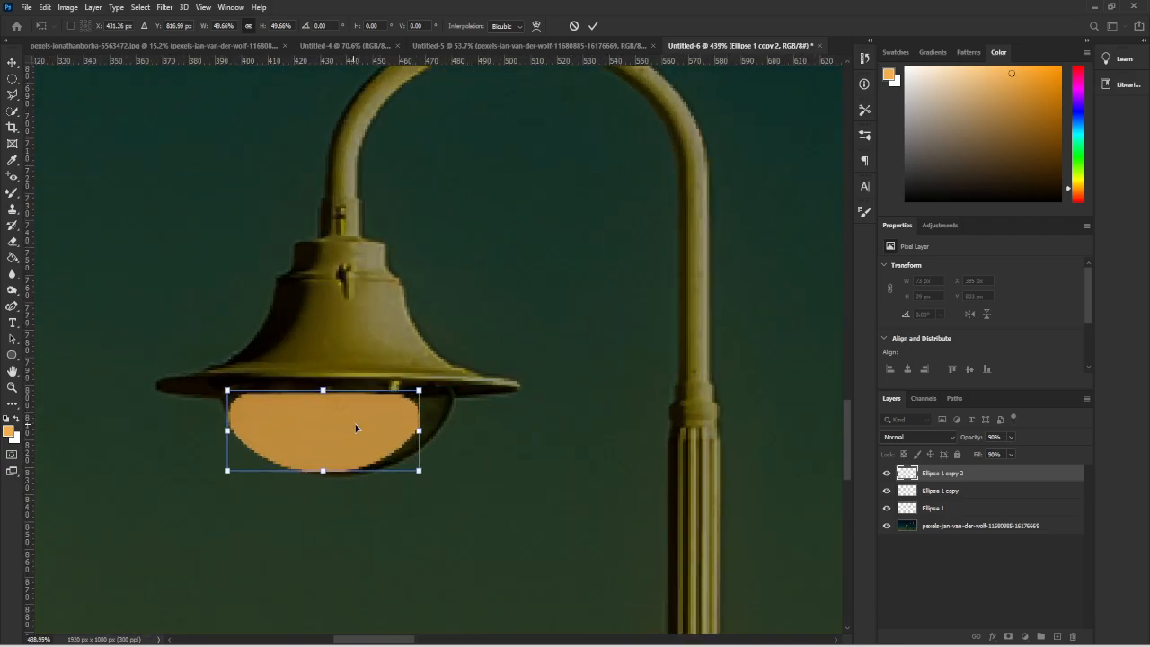
drag(373, 417, 383, 410)
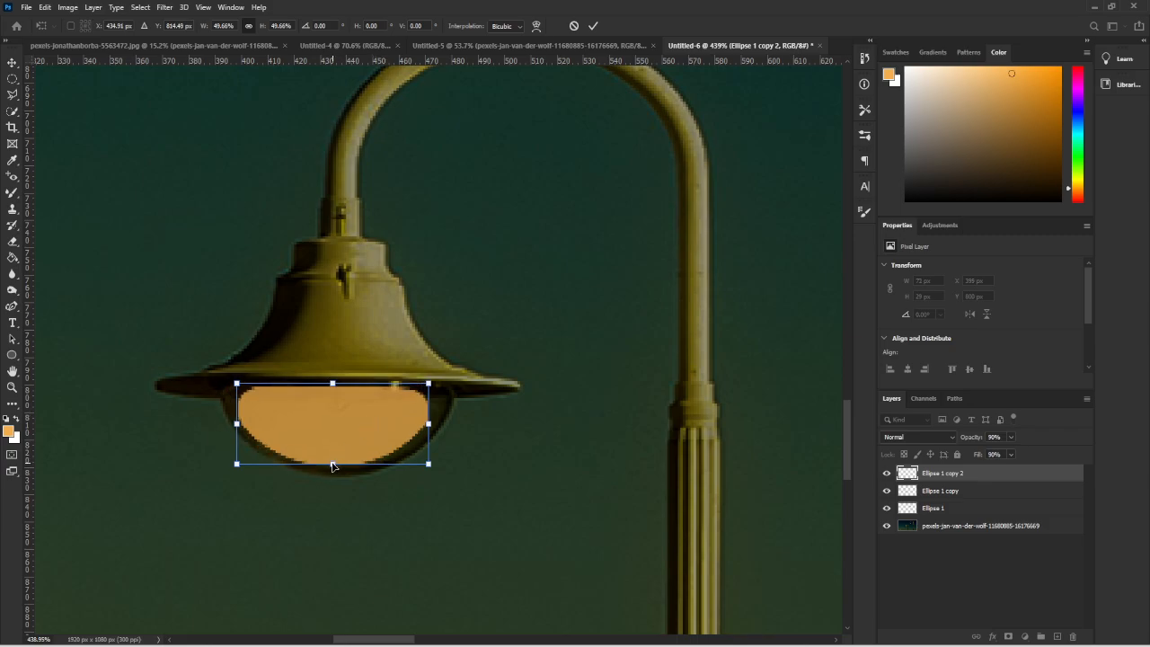
drag(331, 467, 333, 476)
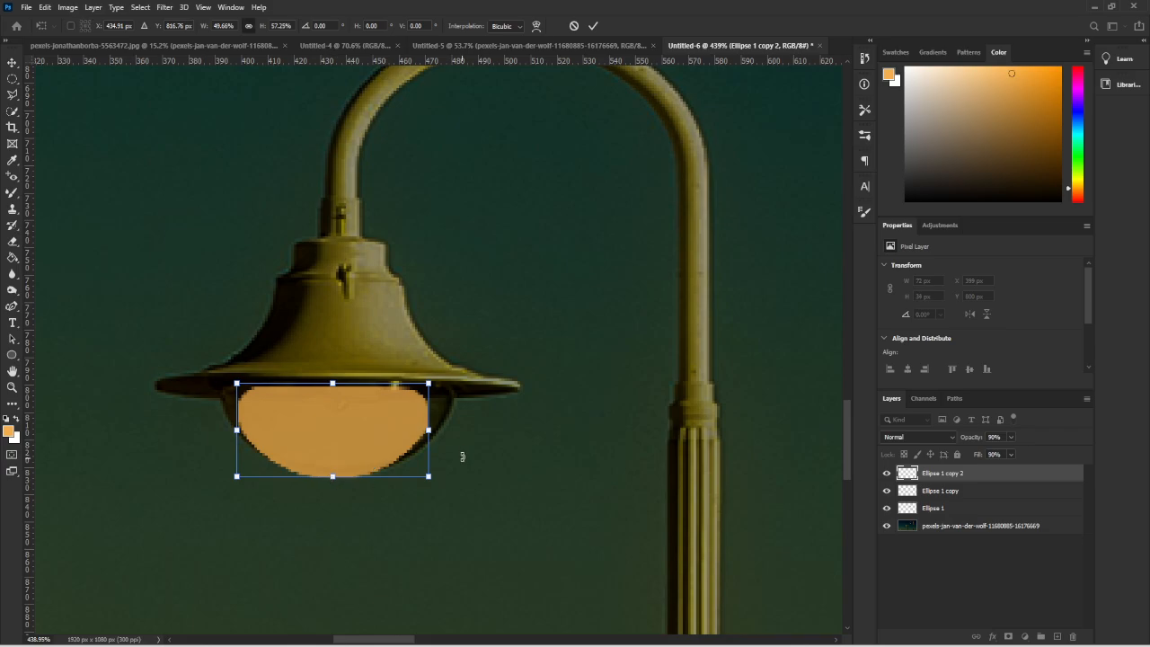
drag(432, 434, 454, 411)
drag(342, 382, 342, 380)
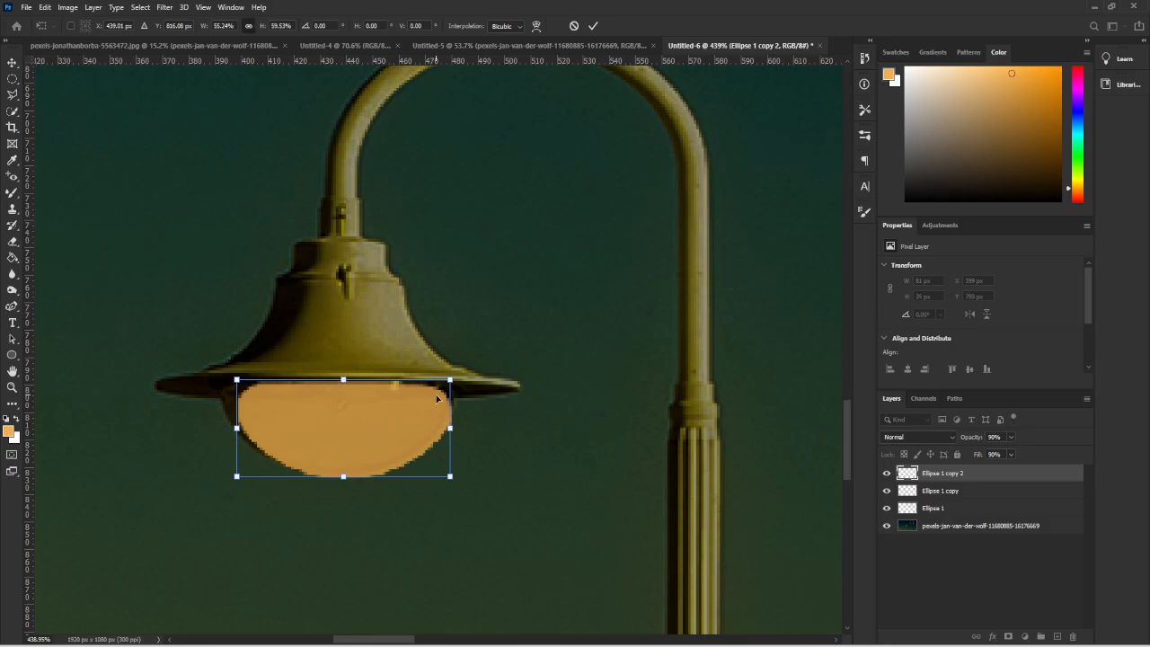
drag(237, 429, 222, 424)
key(Return)
click(506, 454)
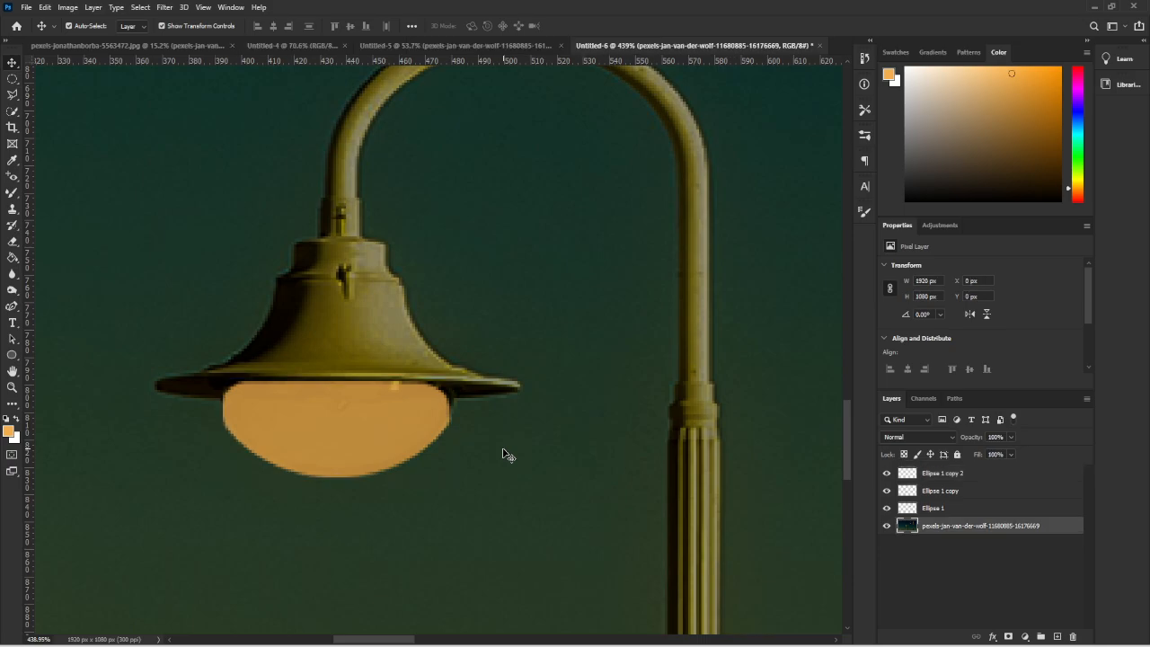
Step: Set both the opacity and the fill of the third lamp's glass shape to 80%
scroll(516, 450, down, 5)
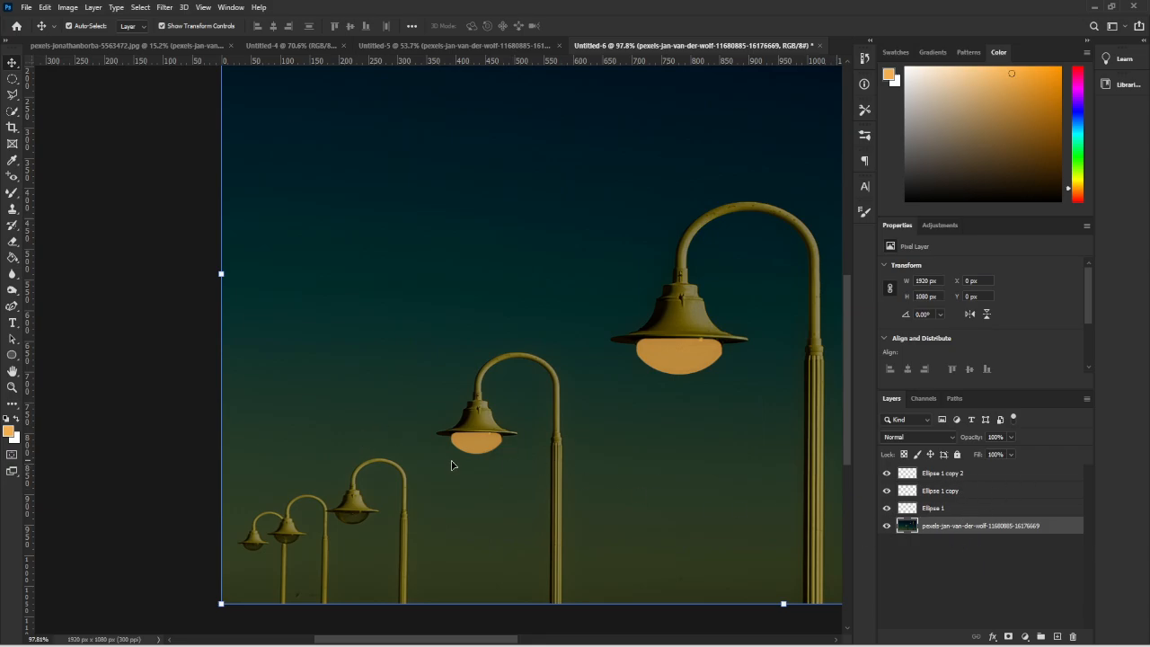
click(477, 454)
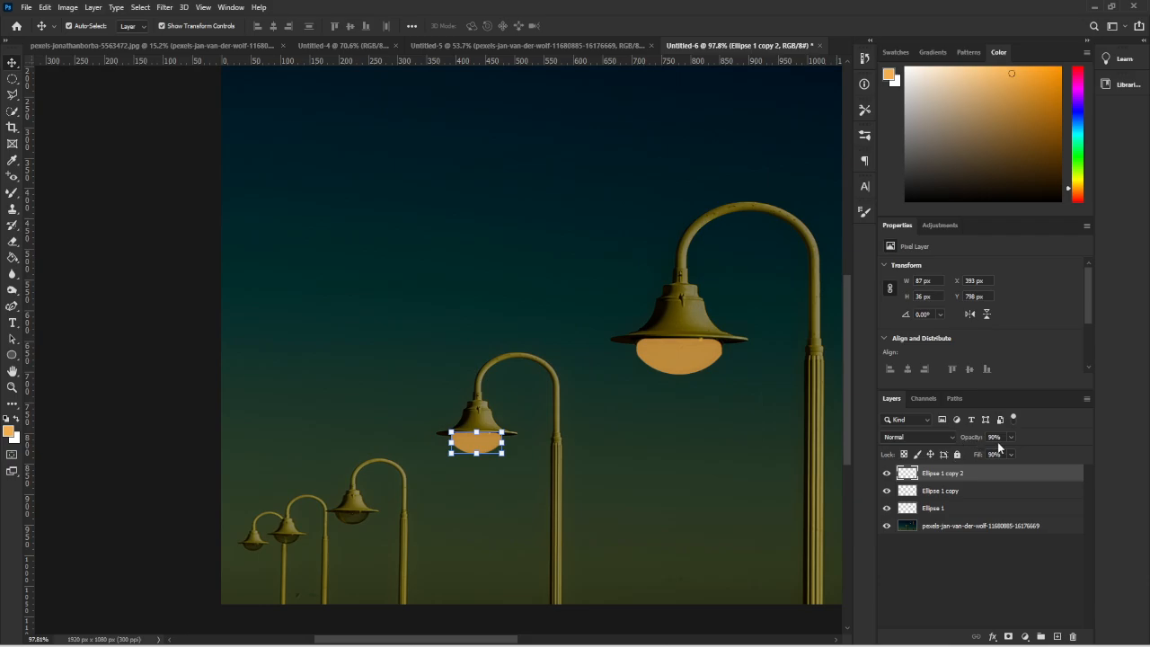
text(80)
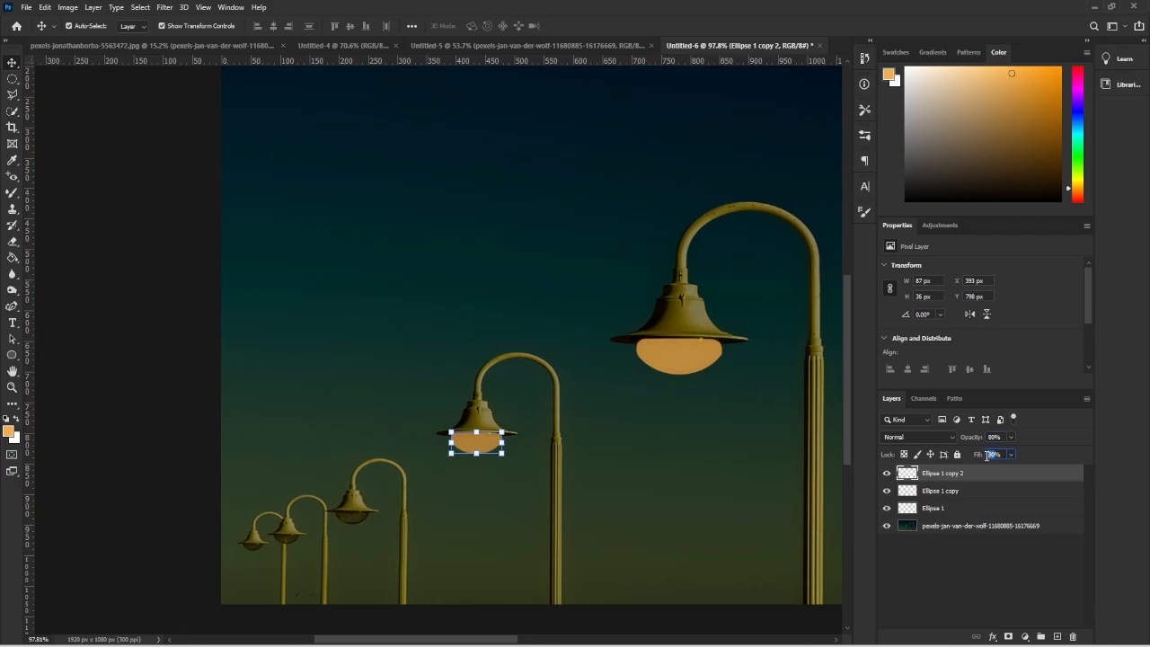
text(80)
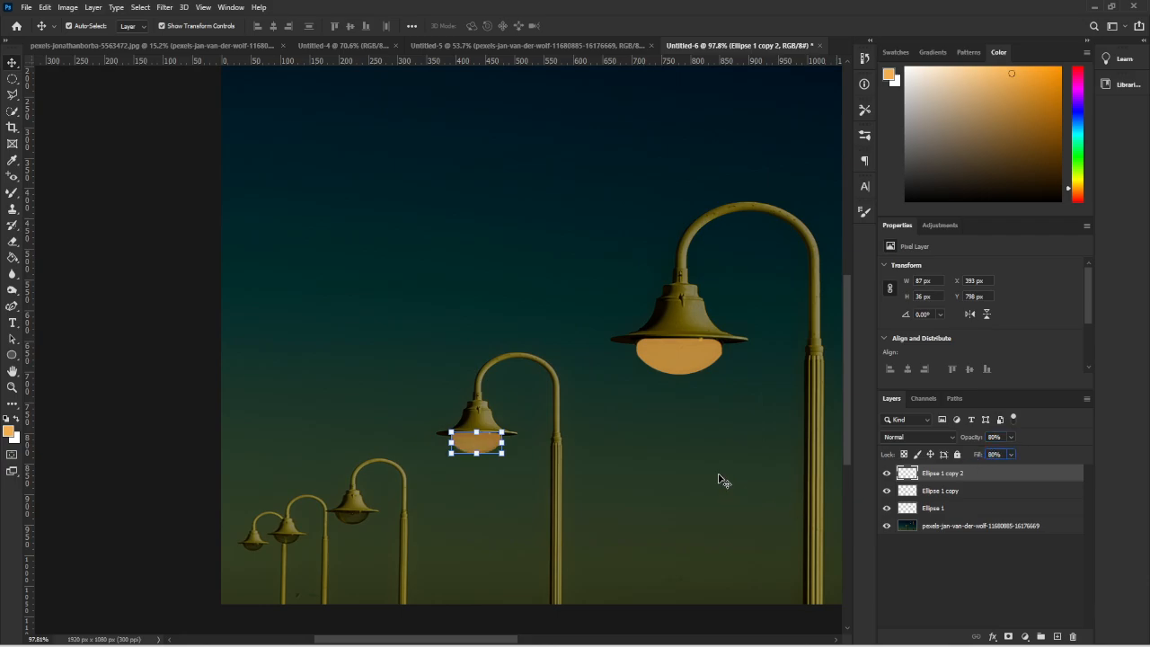
click(695, 472)
Step: Duplicate the third lamp's glass shape three times, placing one copy on each of the three smallest lamps
scroll(528, 433, down, 3)
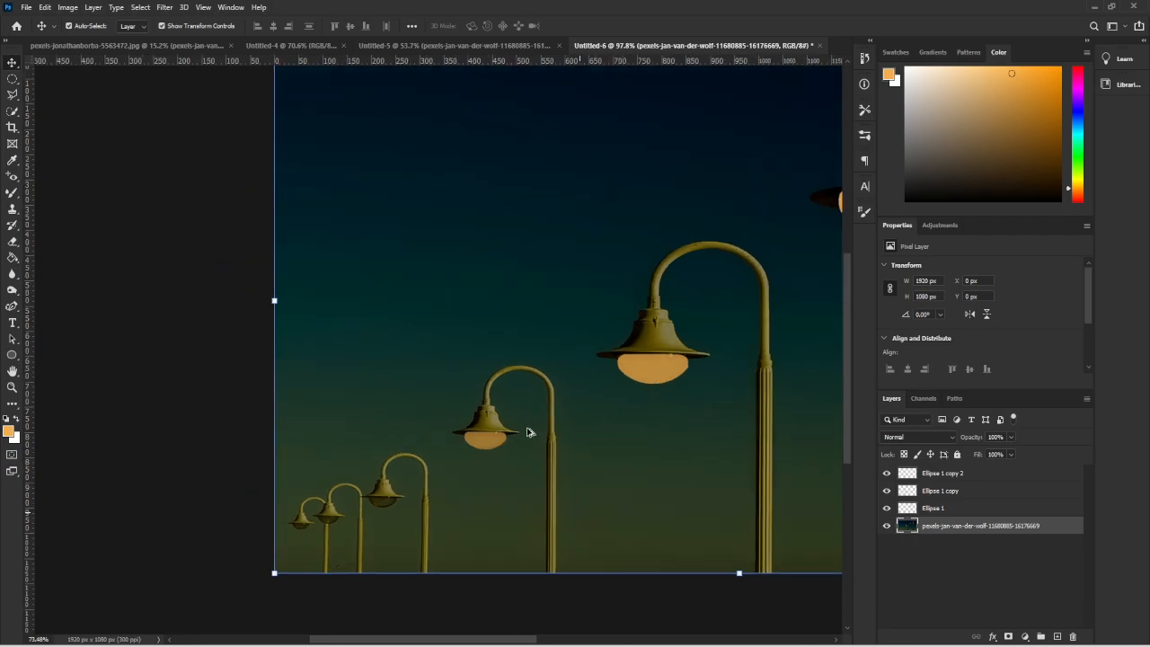
scroll(516, 401, down, 1)
scroll(187, 478, up, 2)
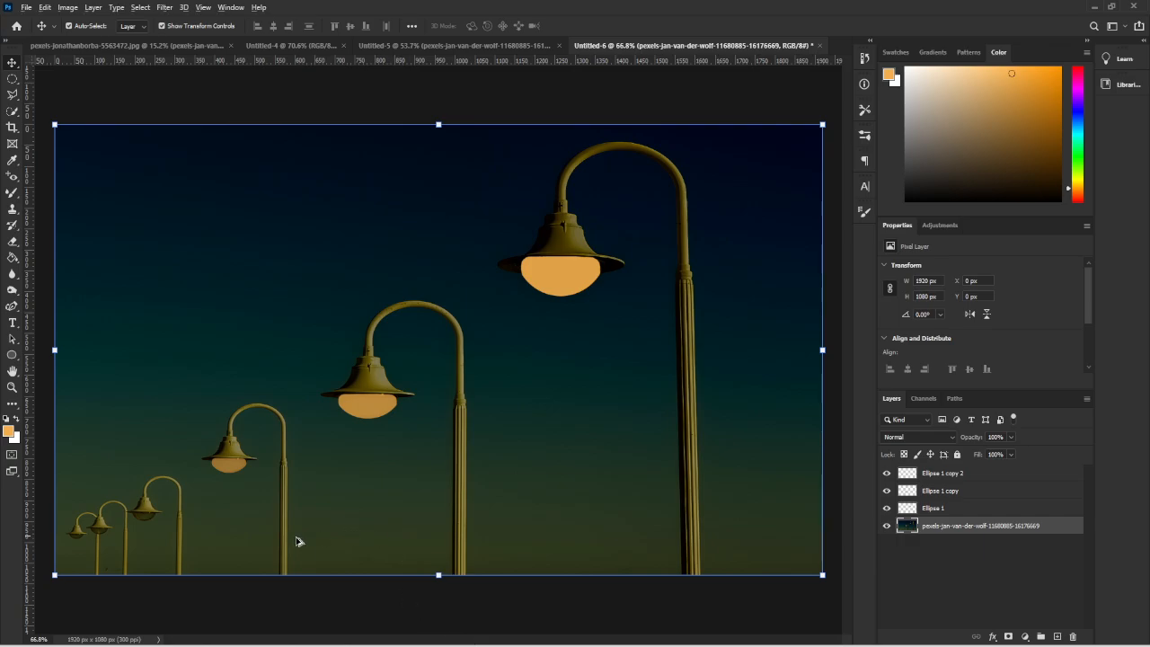
scroll(81, 567, up, 4)
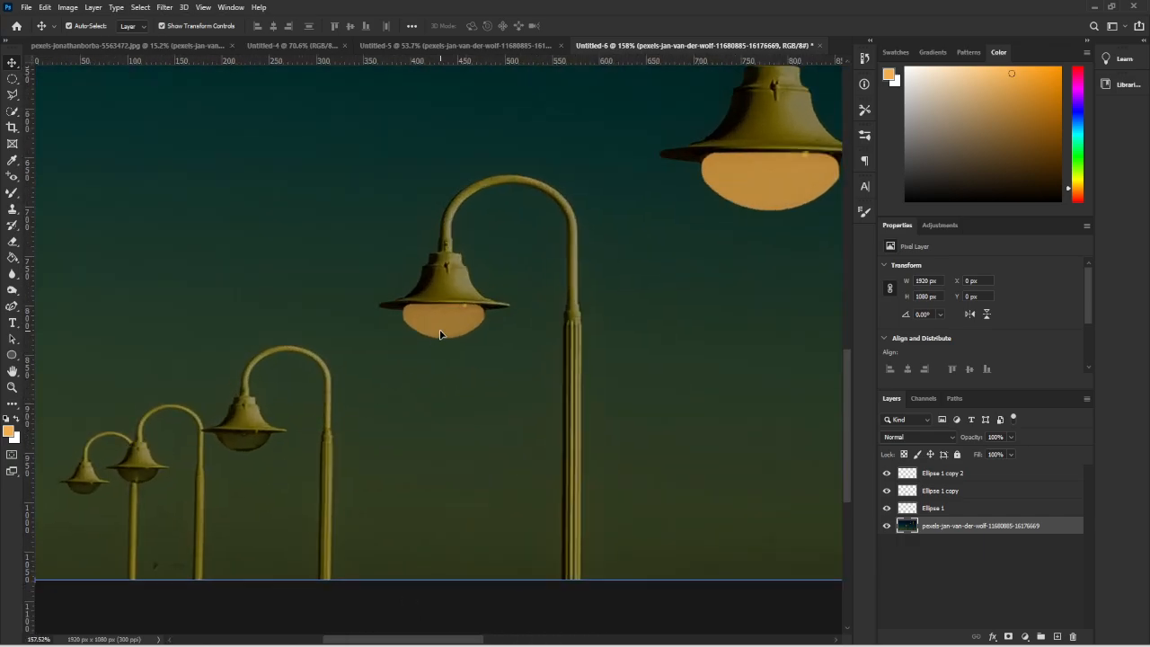
click(440, 334)
drag(467, 341, 92, 505)
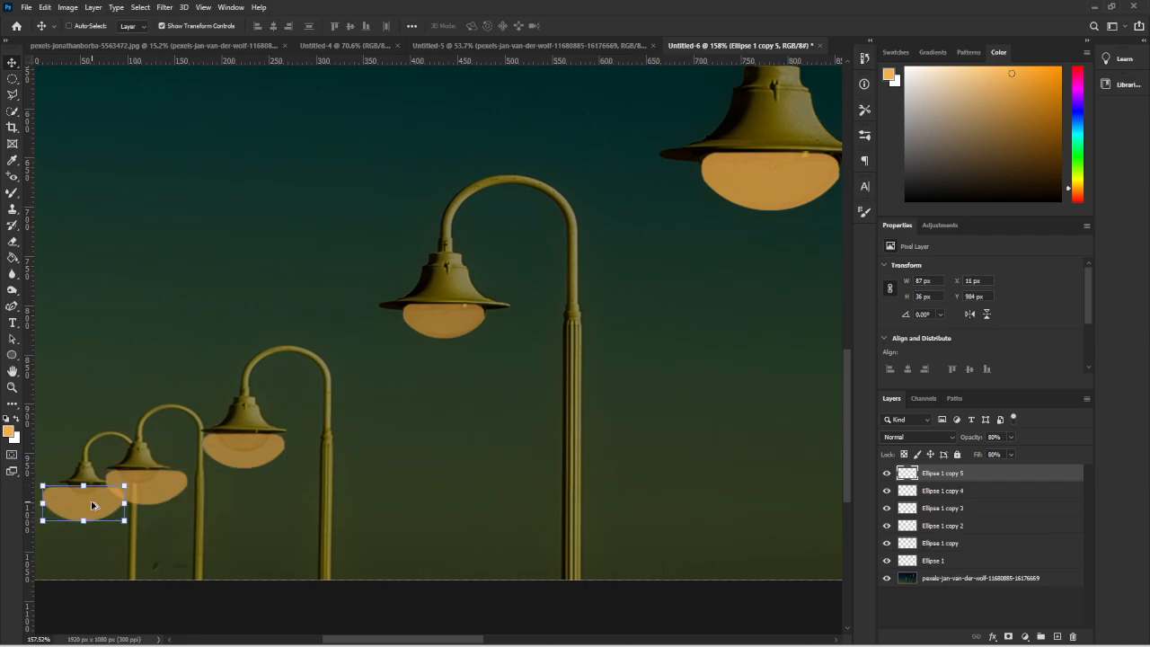
Step: Scale the fourth-largest lamp's glass shape proportionally to about 58 × 24 px and position it under the shade
scroll(260, 465, up, 5)
ctrl+click(248, 456)
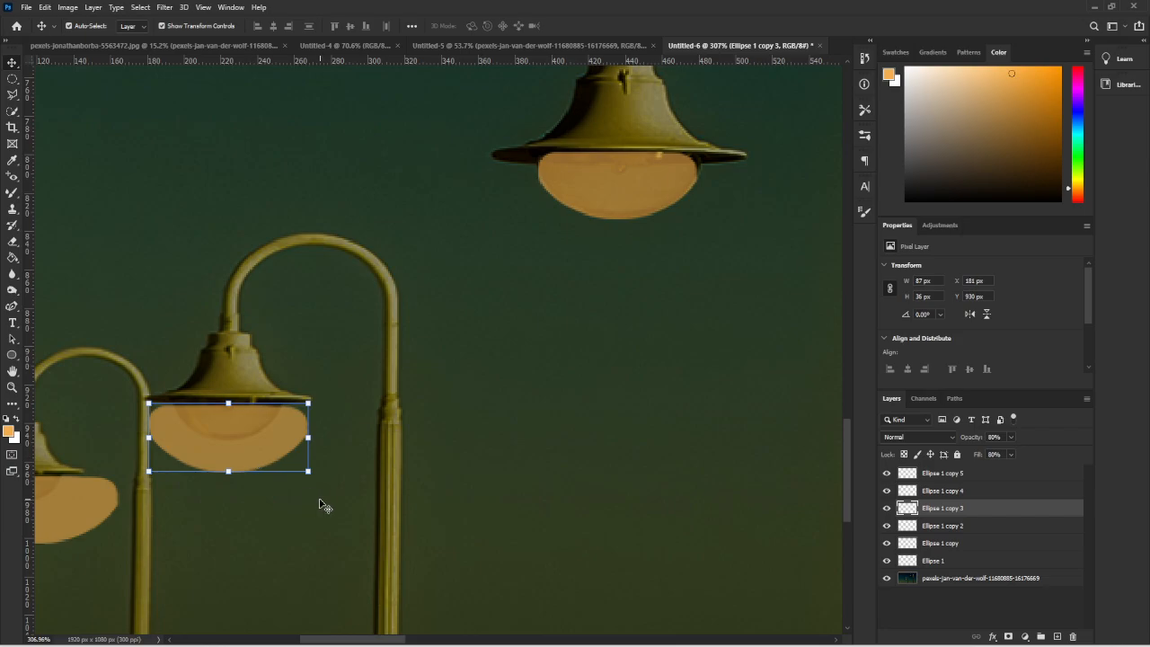
key(ctrl+t)
drag(308, 470, 226, 427)
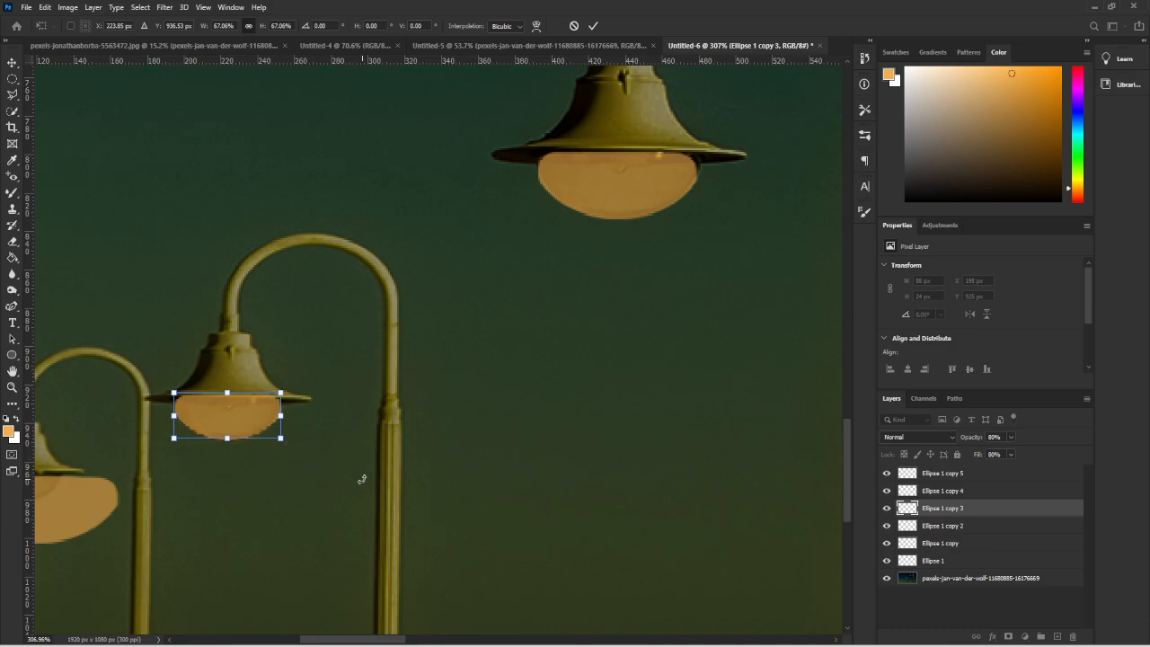
key(Return)
click(343, 472)
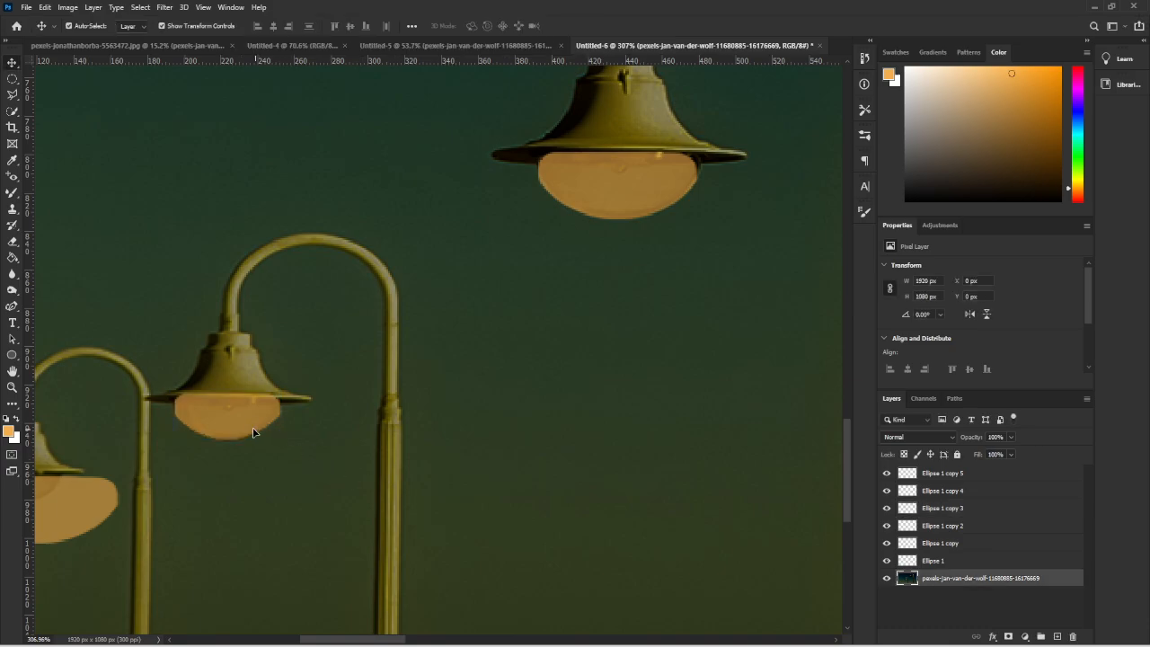
Step: Shift the top and bottom edges of the fourth lamp's shape slightly down so it sits within the glass
click(234, 419)
drag(227, 392, 227, 395)
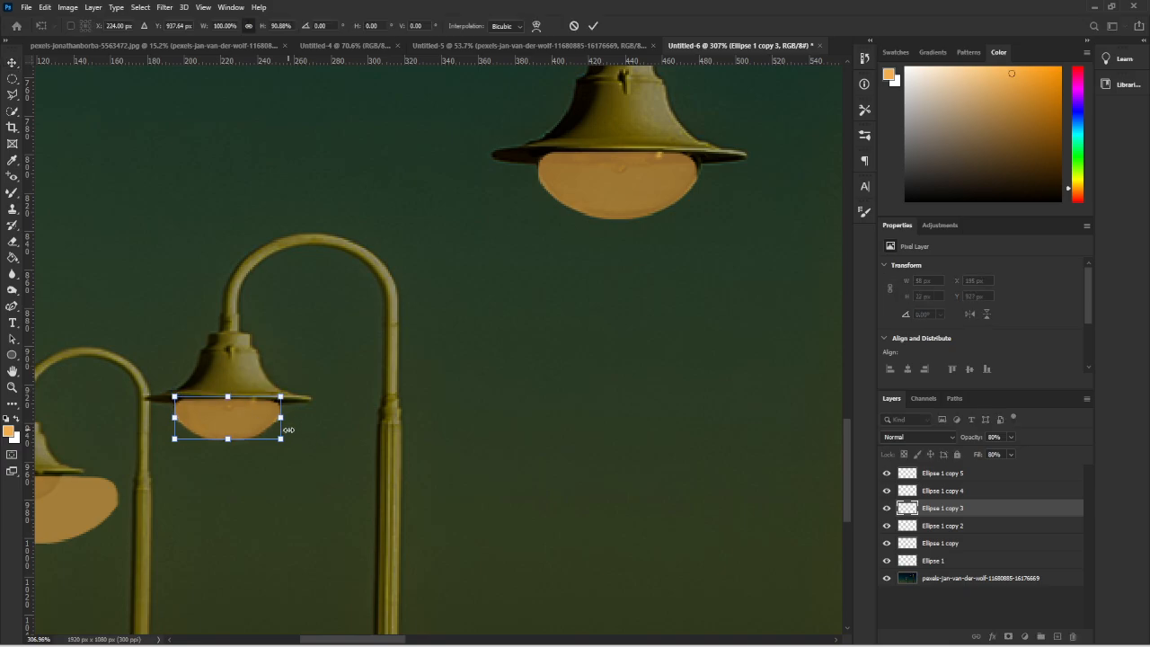
drag(226, 439, 227, 442)
key(Return)
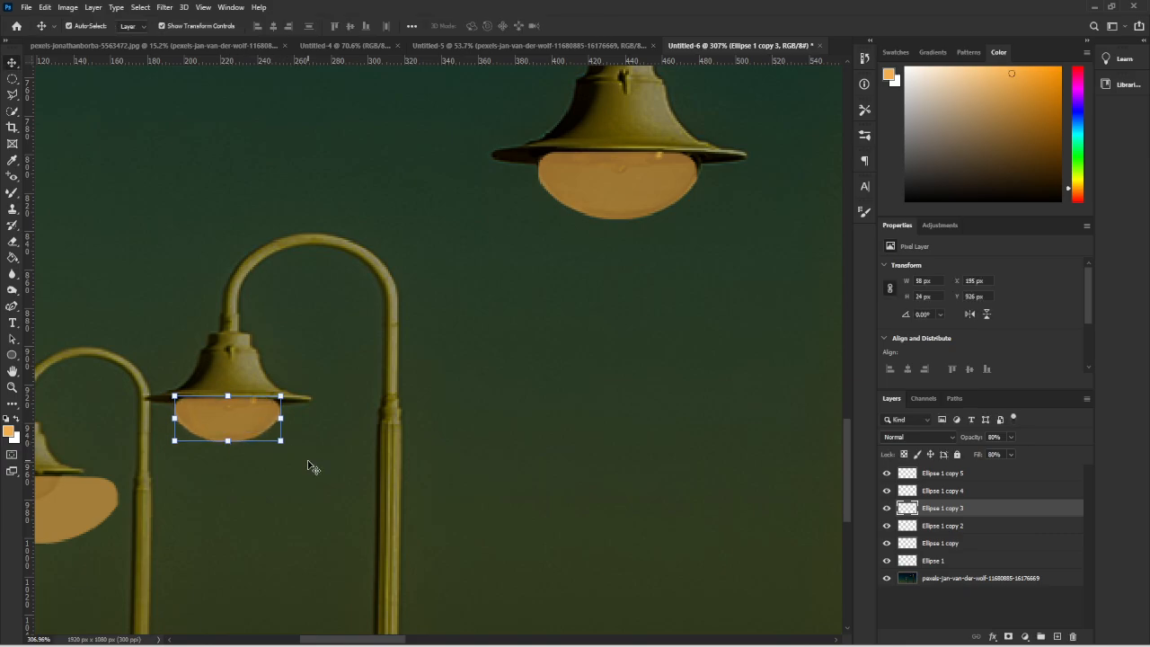
click(308, 462)
click(238, 423)
click(313, 459)
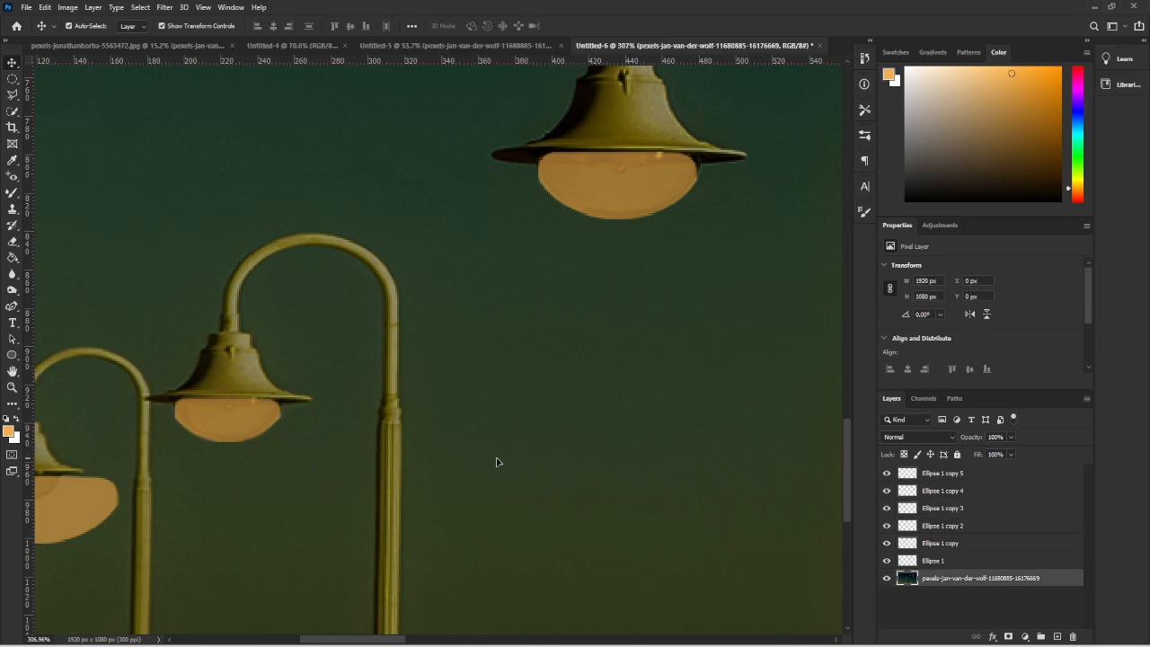
Step: Set both the opacity and the fill of the fourth lamp's glass shape to 85%, and deselect it
click(259, 415)
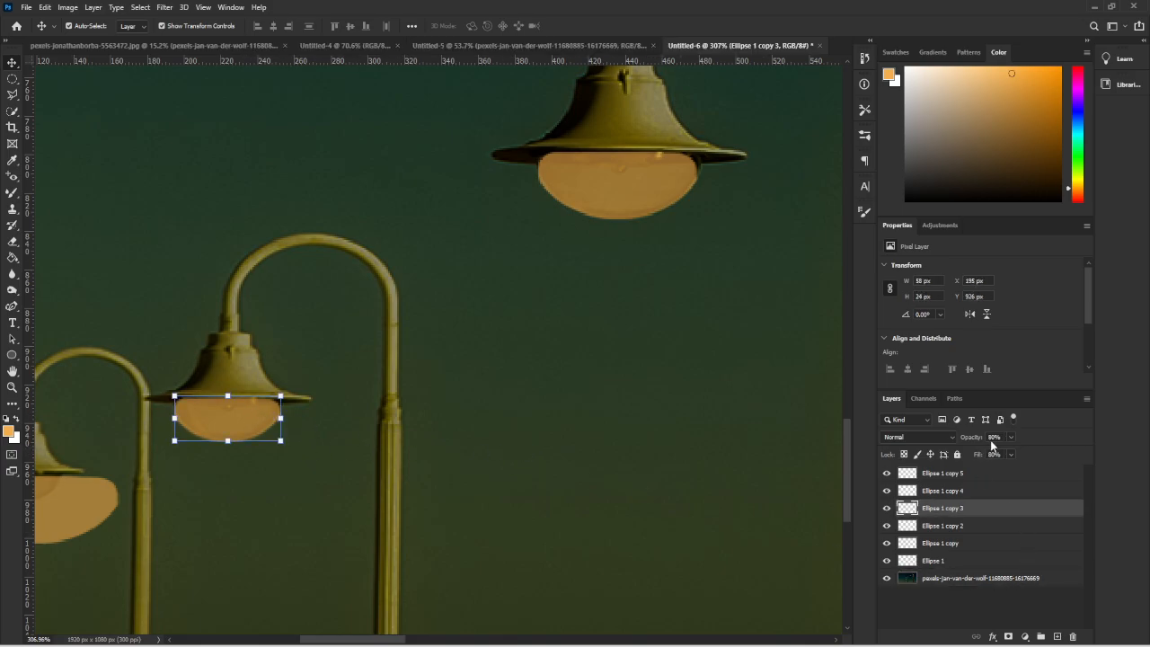
click(991, 436)
text(85)
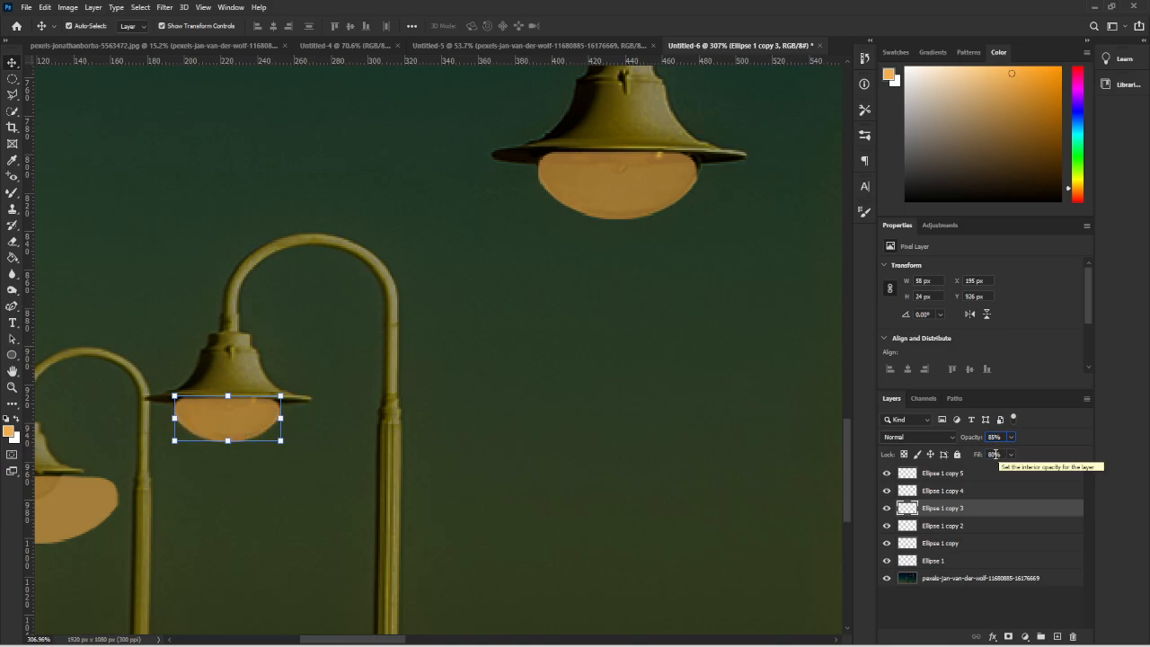
click(991, 454)
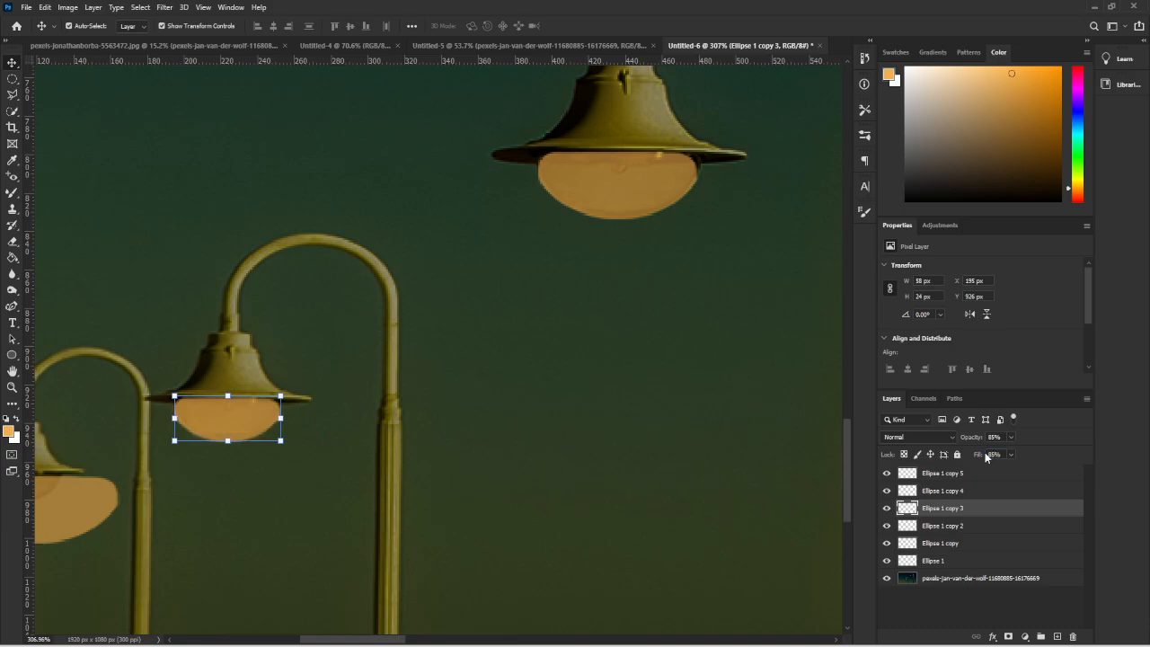
click(719, 499)
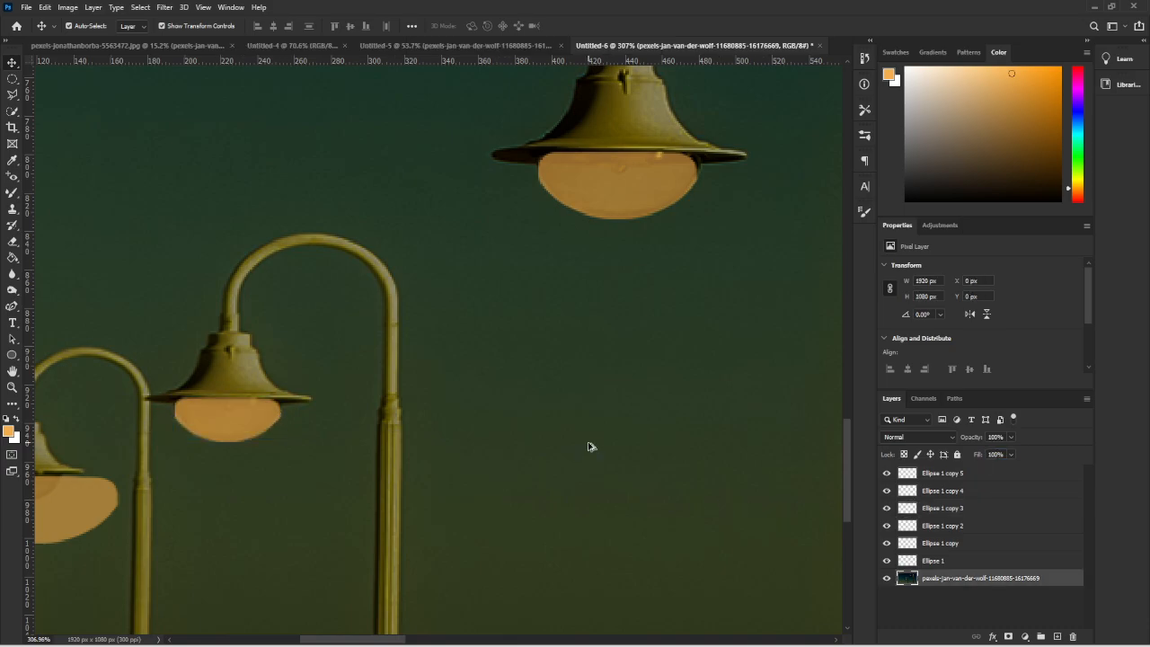
Step: Scale the fifth-largest lamp's glass shape to about 39 × 14 px to fit under its shade
scroll(588, 446, down, 3)
scroll(487, 457, up, 3)
click(300, 486)
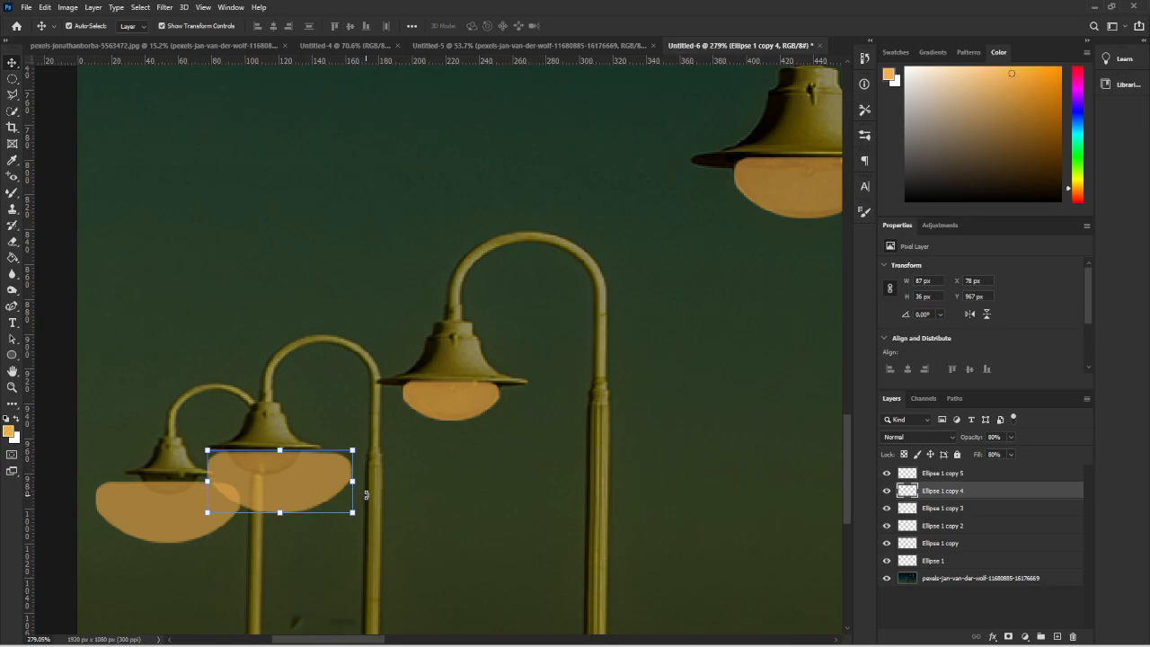
drag(351, 483, 305, 480)
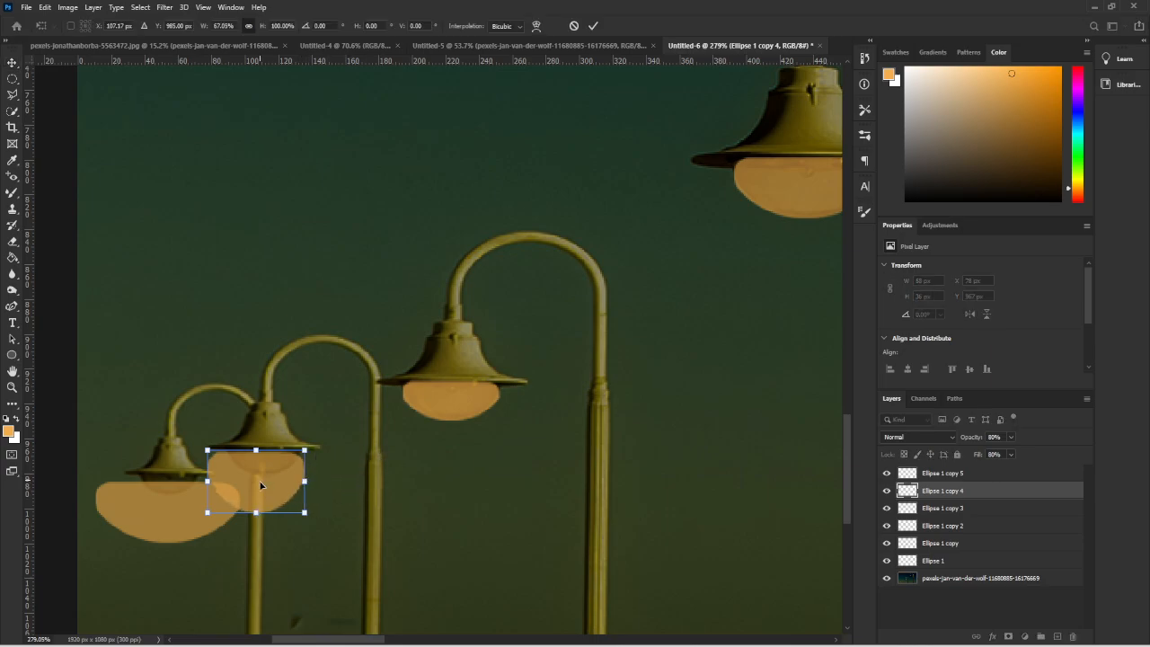
drag(254, 514, 232, 465)
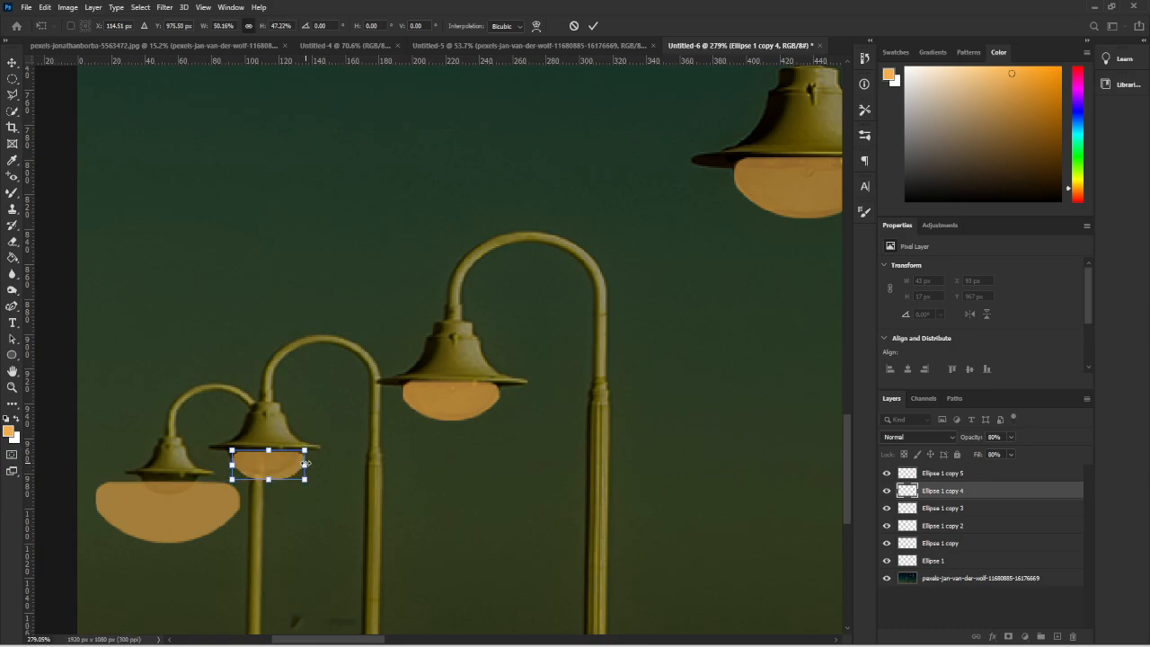
drag(305, 463, 297, 464)
drag(265, 479, 264, 474)
key(Return)
Step: Widen the fifth lamp's glass shape on both sides to about 41 px and deselect it
key(ctrl+t)
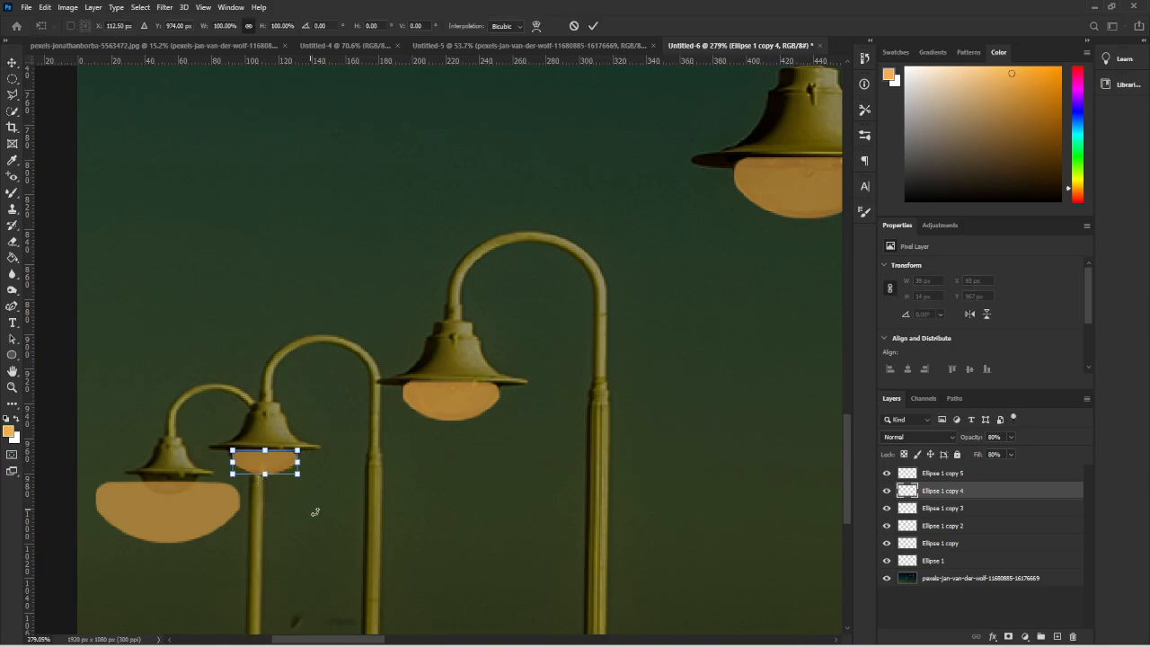
click(235, 292)
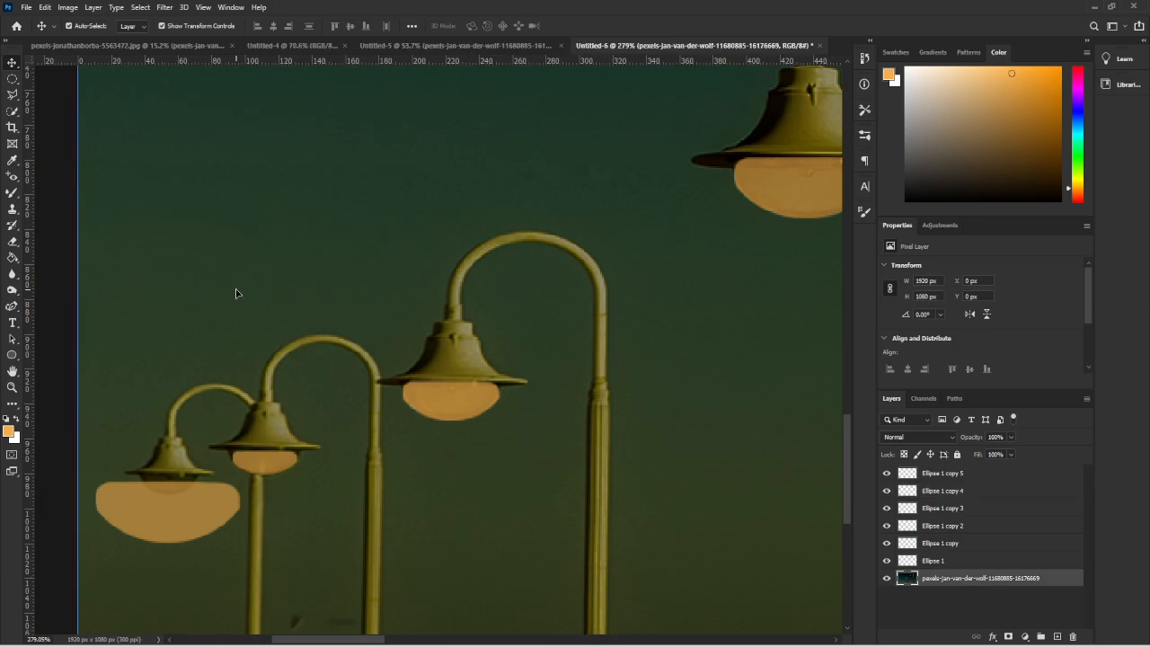
click(246, 465)
alt+scroll(245, 464, up, 6)
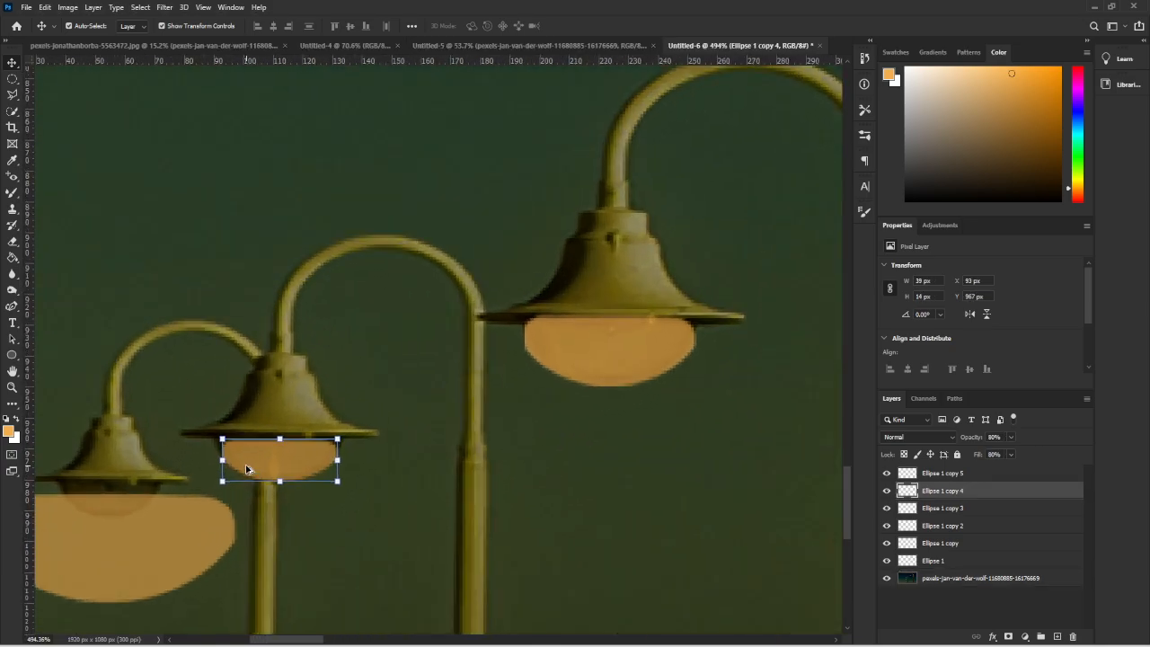
drag(207, 458, 202, 457)
drag(394, 456, 401, 444)
key(Return)
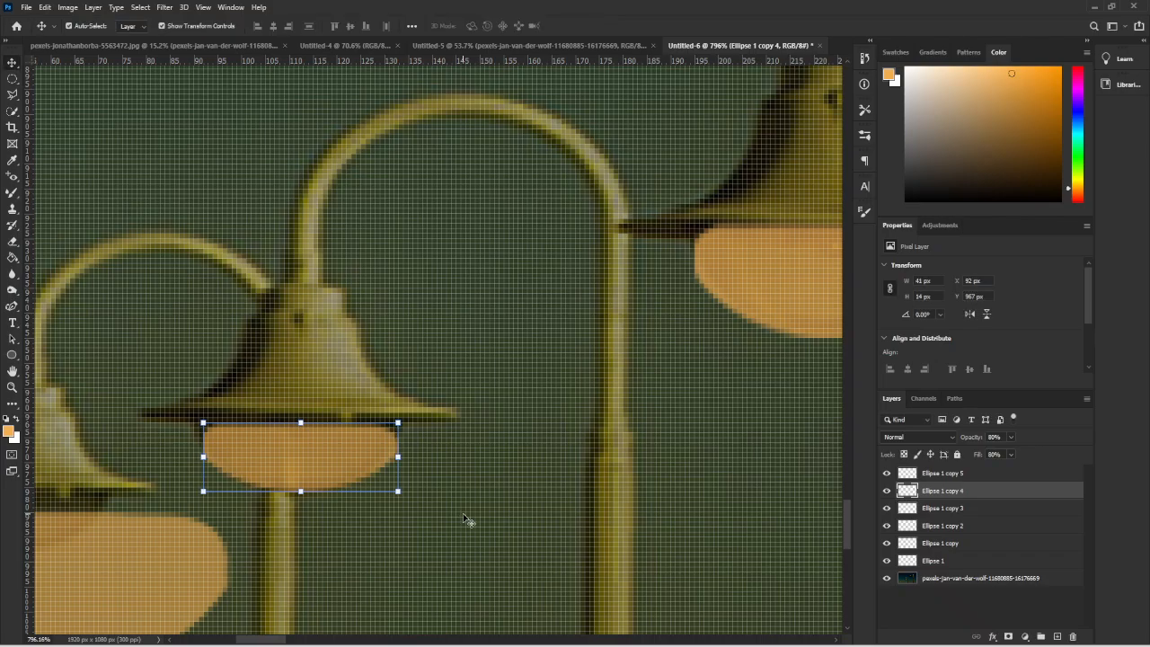
click(465, 519)
scroll(449, 514, down, 5)
scroll(440, 512, down, 3)
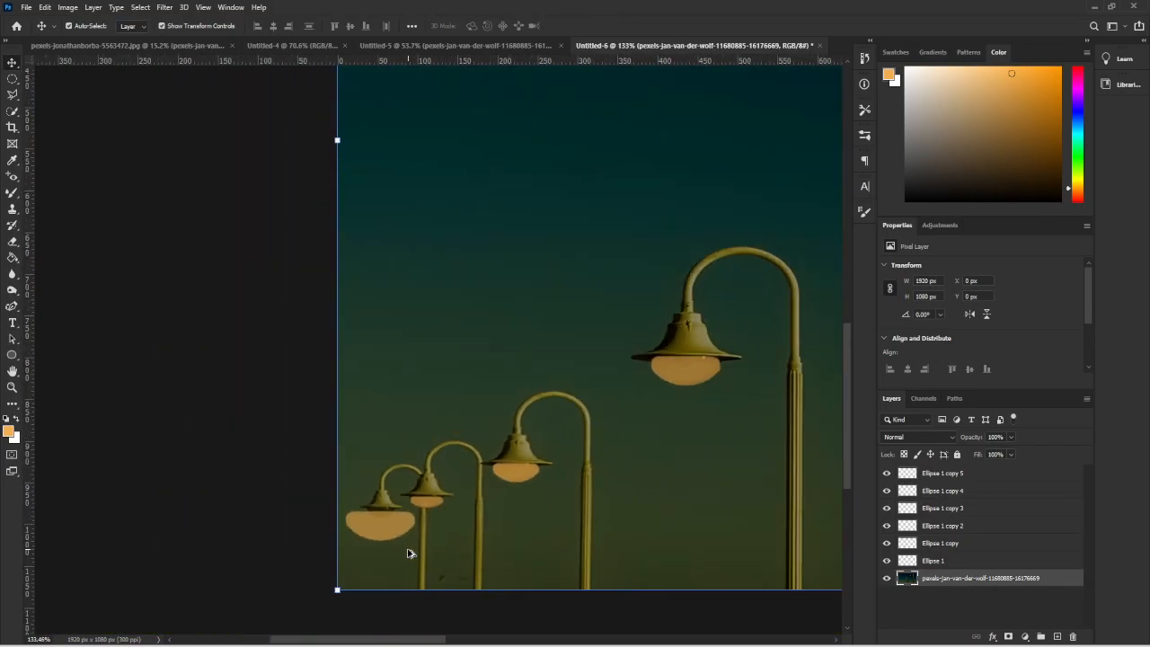
Step: Scale the smallest lamp's glass shape to about 33 × 15 px and fit it directly under its shade
scroll(405, 546, up, 1)
click(375, 528)
scroll(377, 530, up, 5)
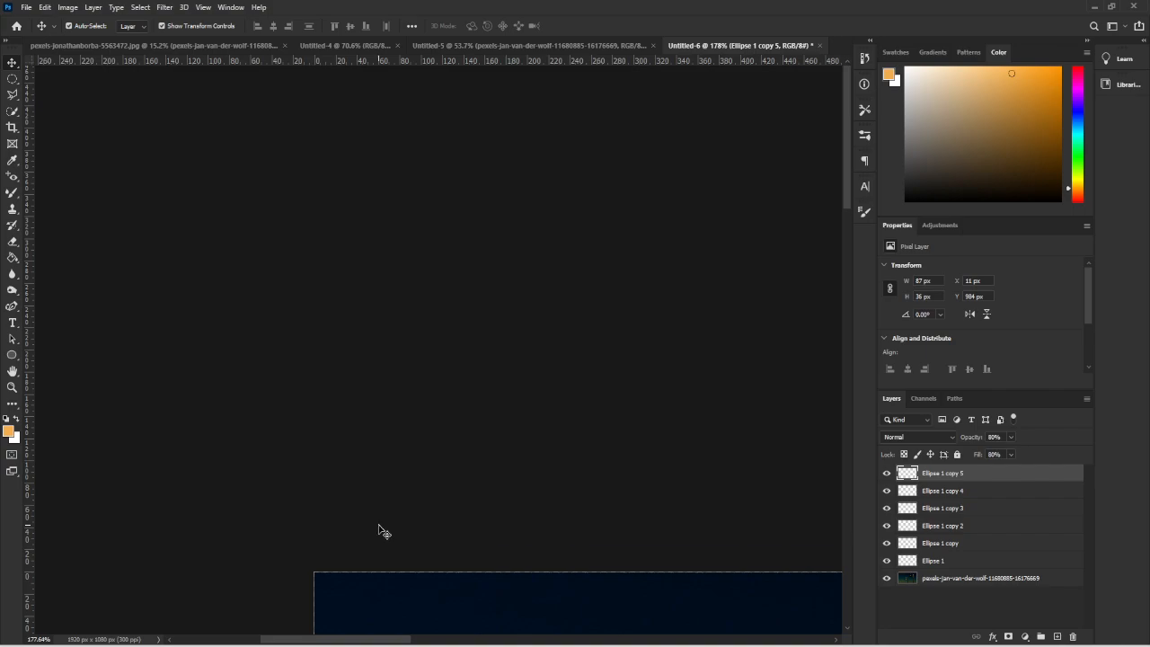
scroll(379, 531, down, 4)
scroll(380, 532, down, 4)
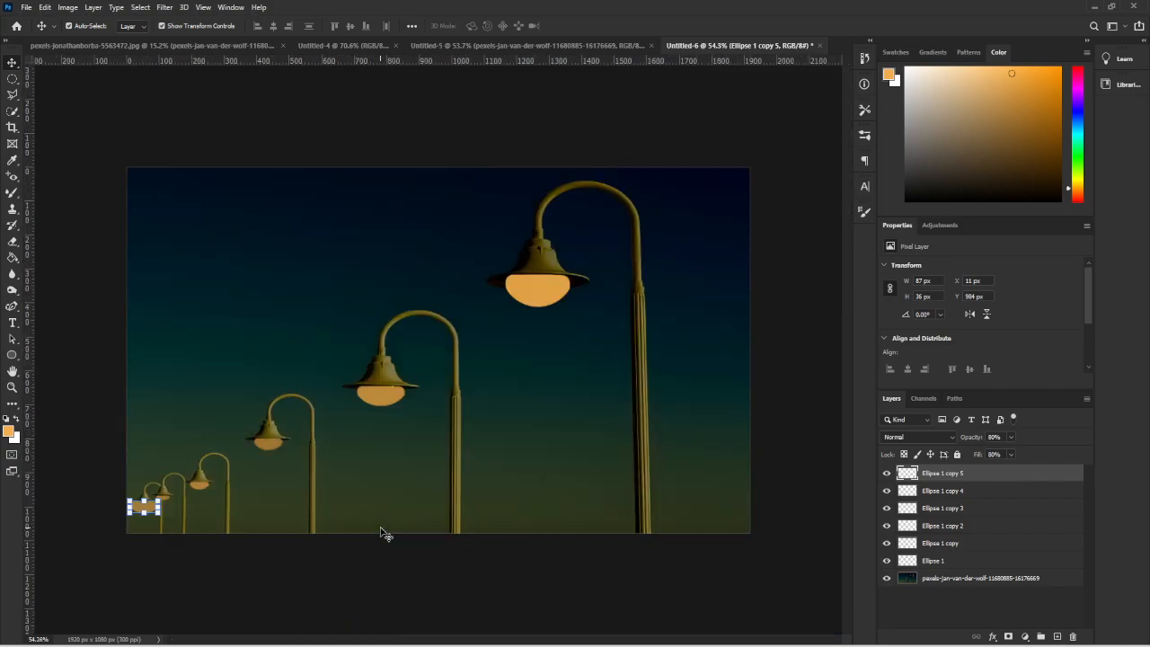
scroll(137, 513, up, 2)
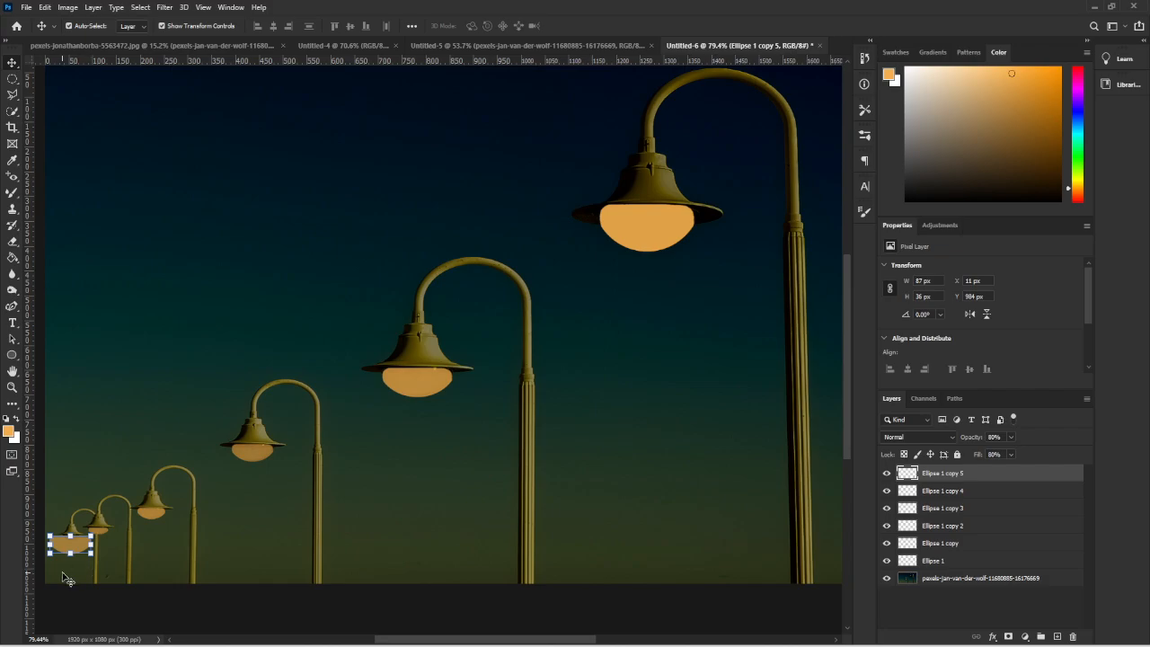
scroll(50, 575, up, 1)
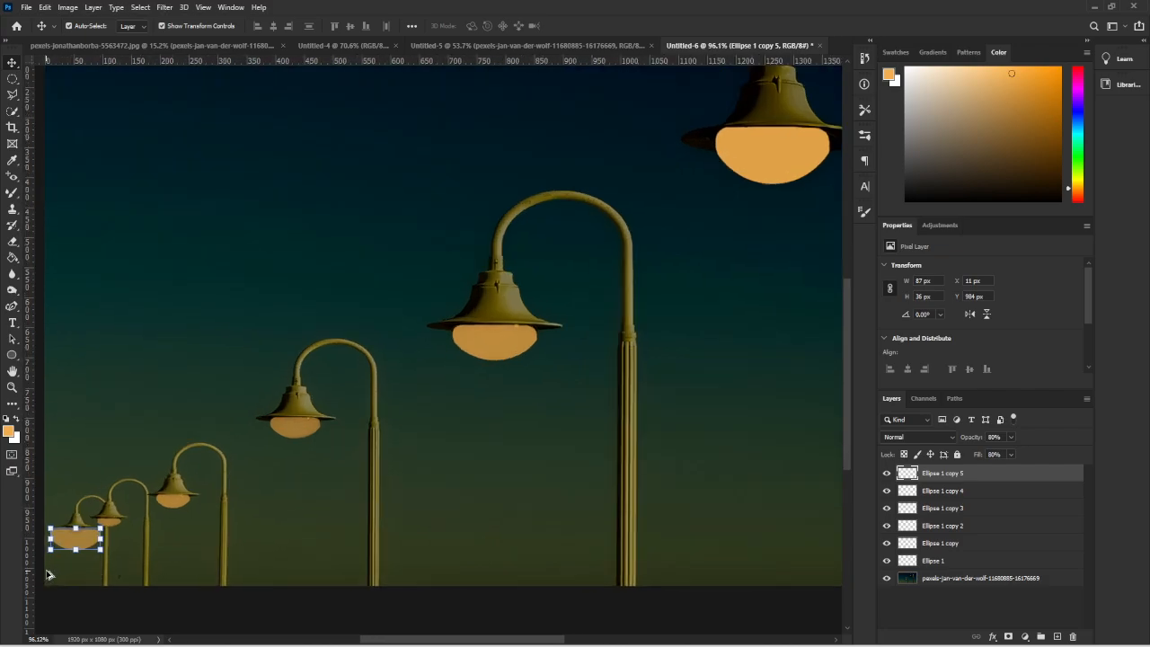
scroll(50, 575, up, 6)
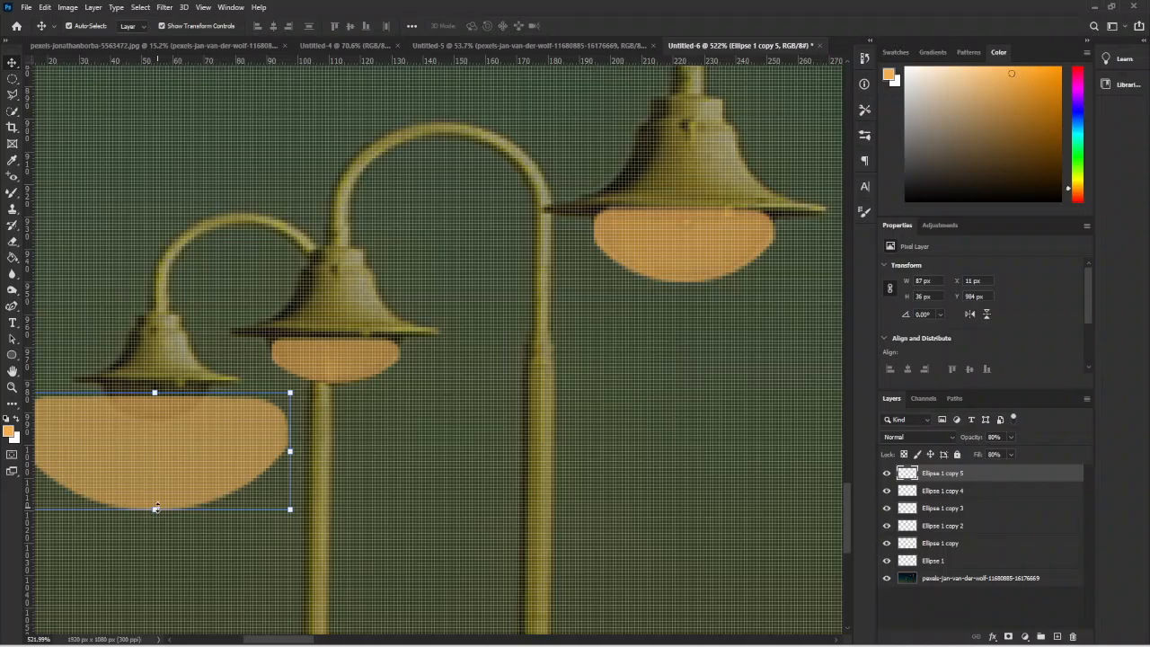
drag(156, 508, 156, 437)
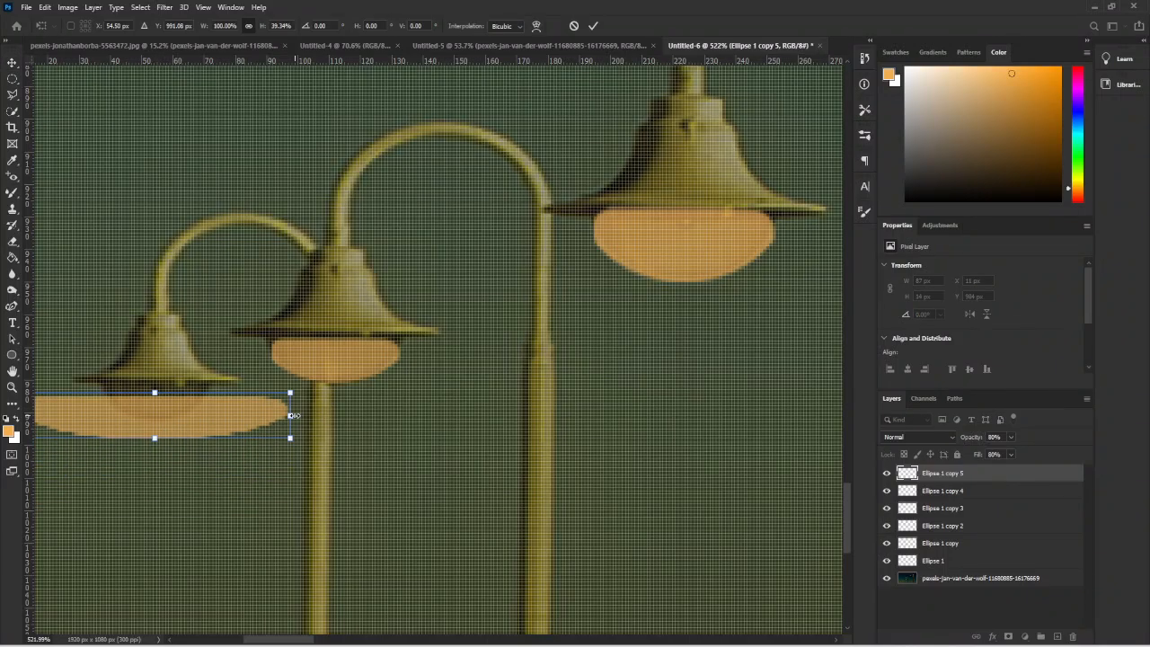
drag(292, 415, 192, 399)
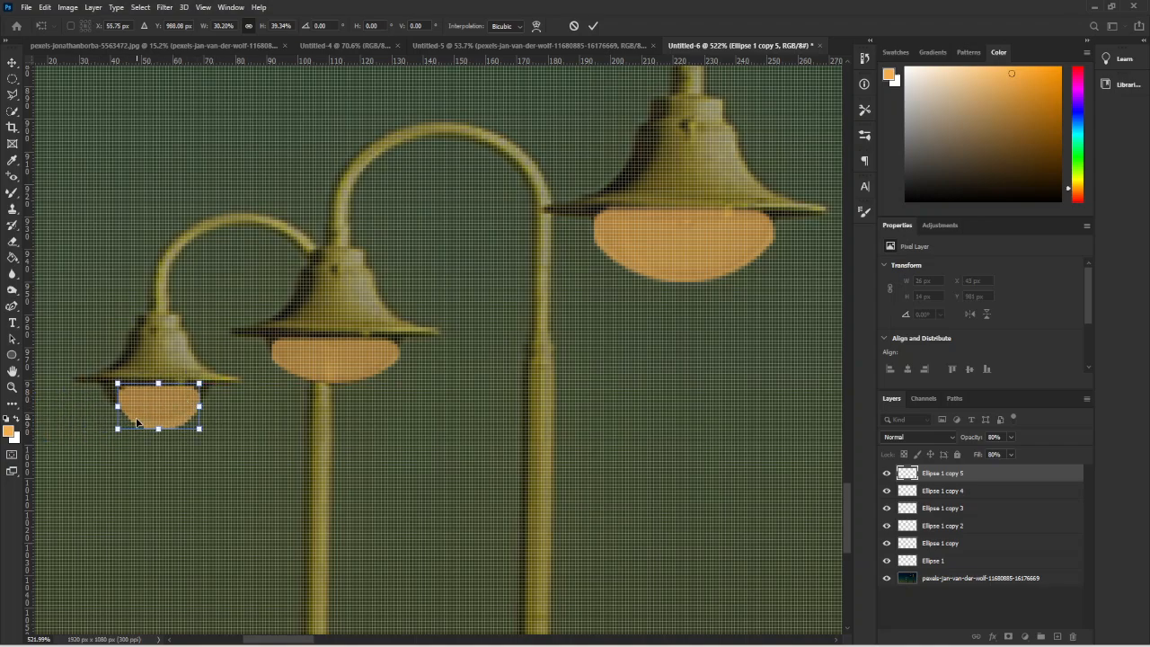
drag(116, 402, 105, 400)
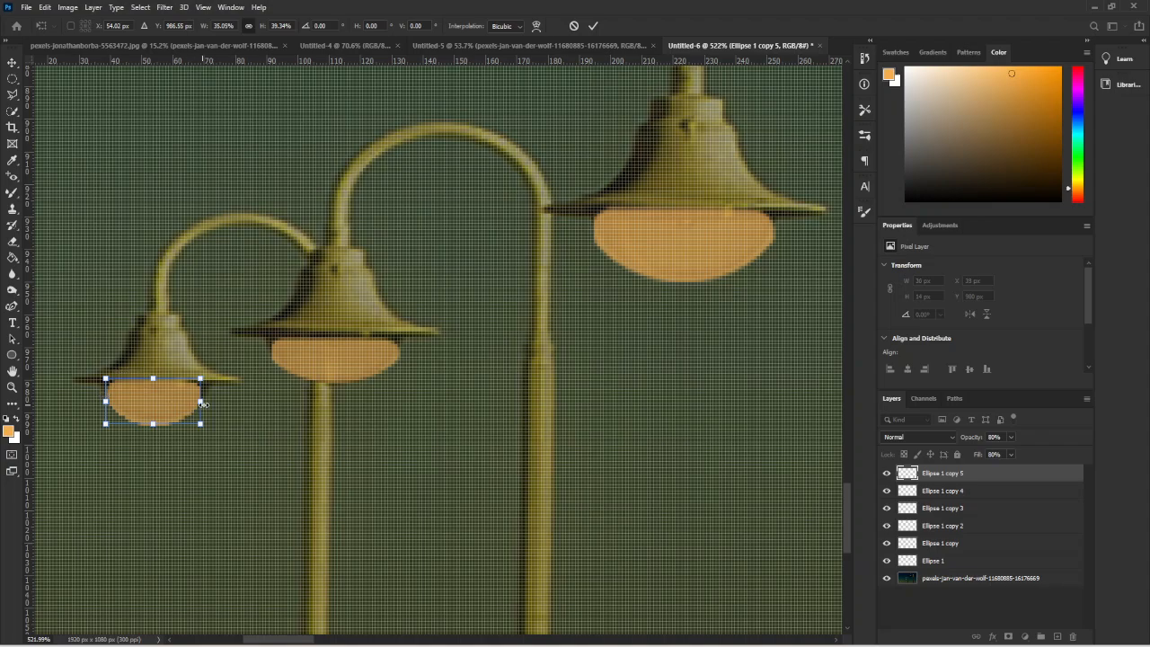
drag(203, 401, 167, 401)
key(Return)
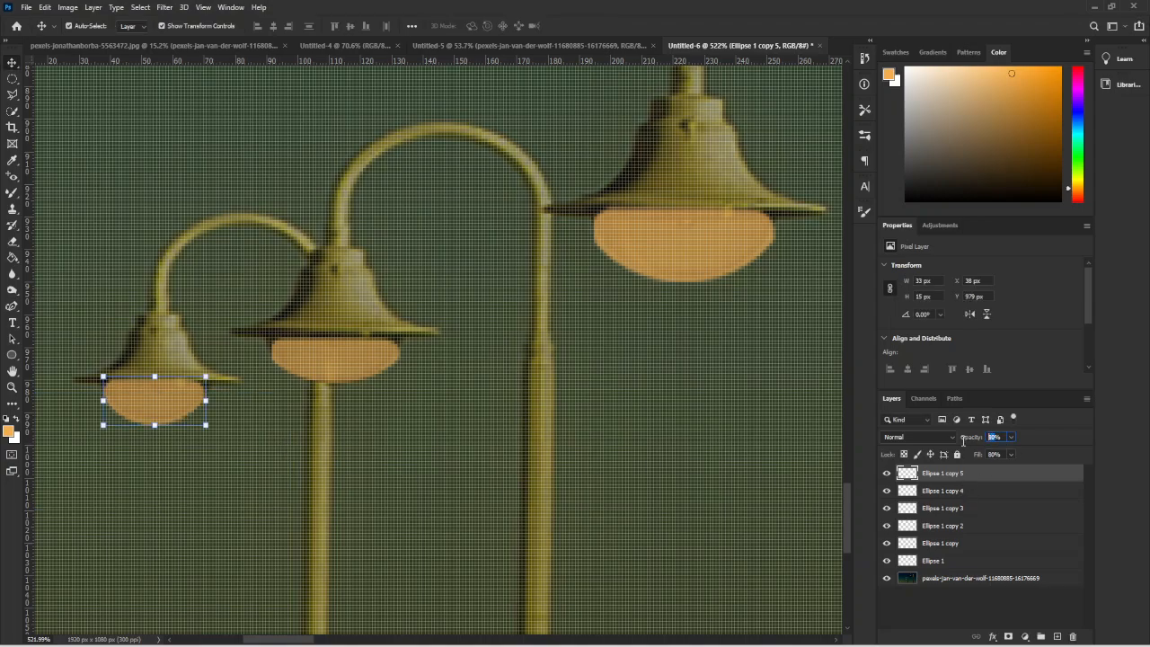
Step: Set both the opacity and the fill of the smallest lamp's glass shape to 70%, and deselect all layers
text(70)
key(Return)
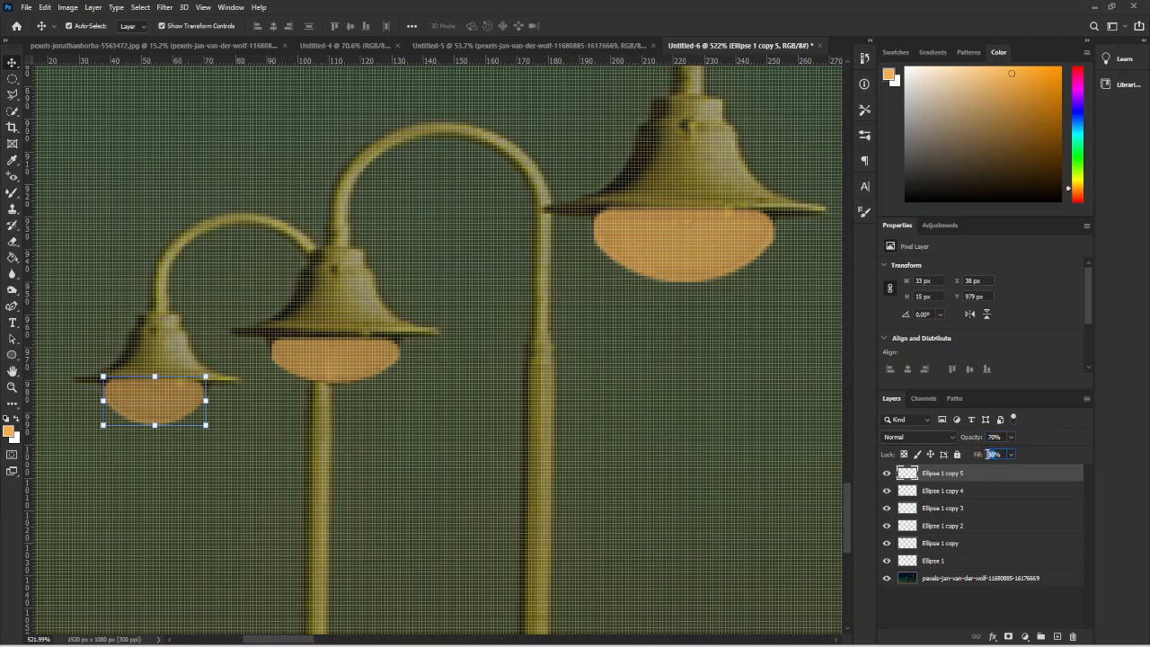
text(70)
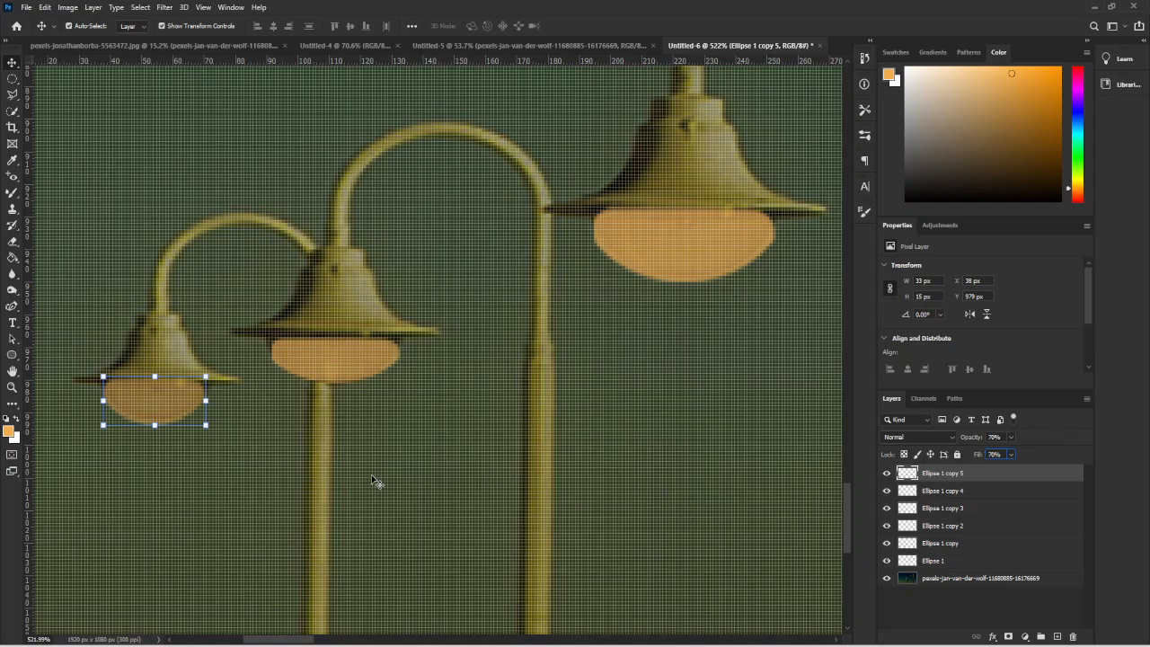
click(404, 474)
scroll(419, 473, down, 5)
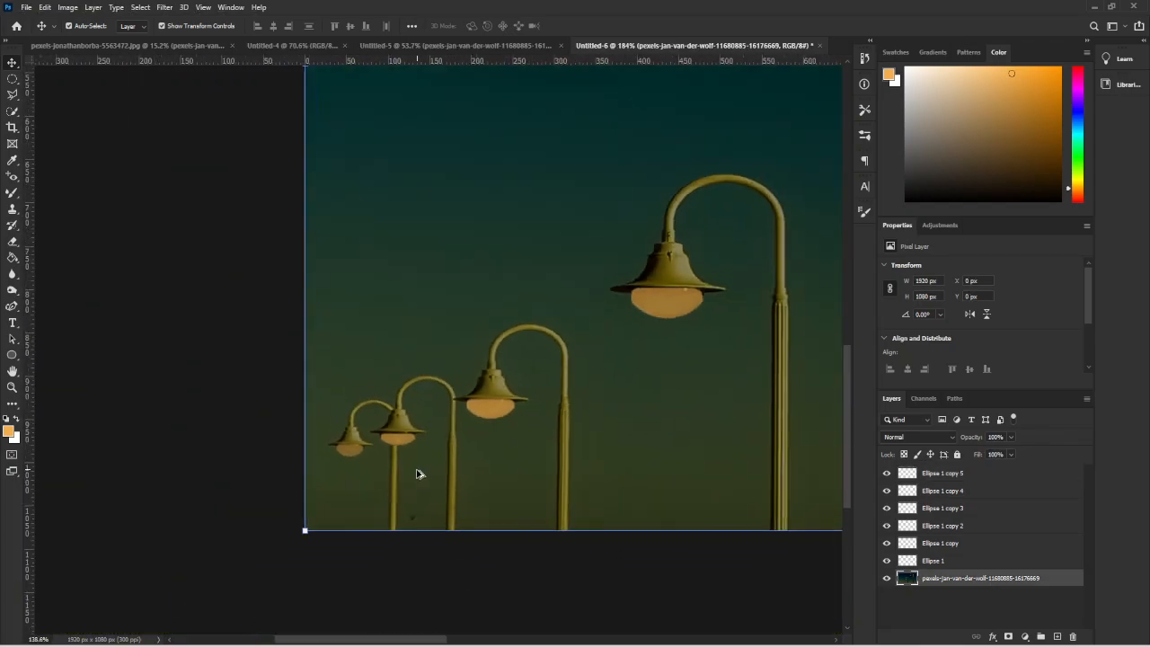
scroll(414, 475, down, 4)
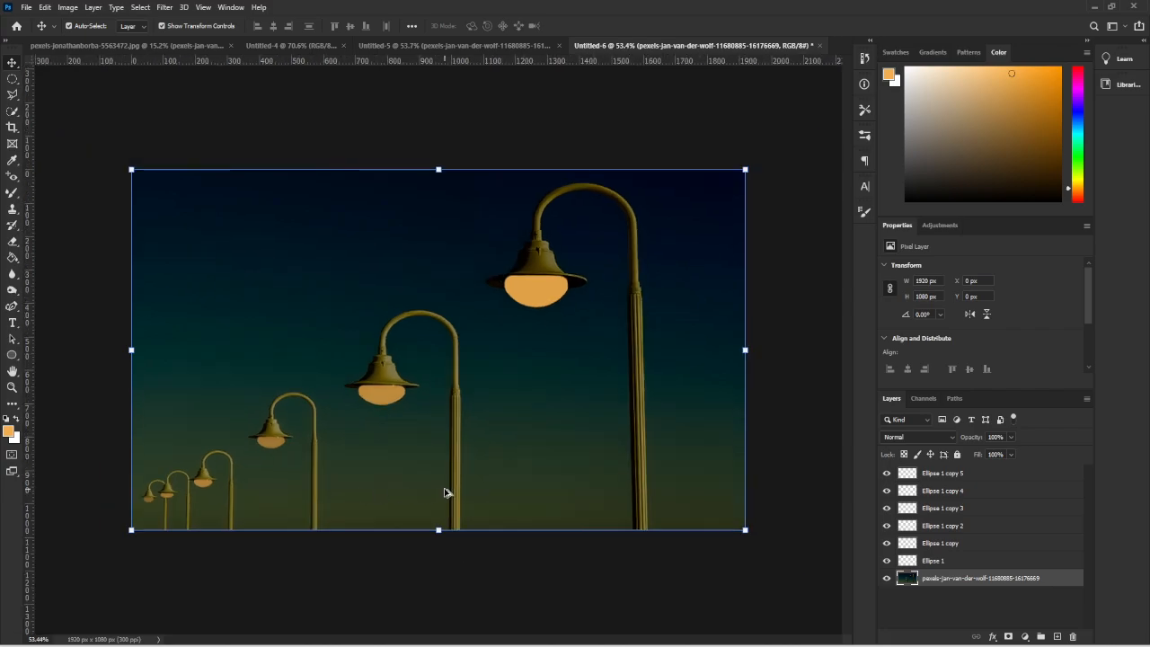
click(356, 566)
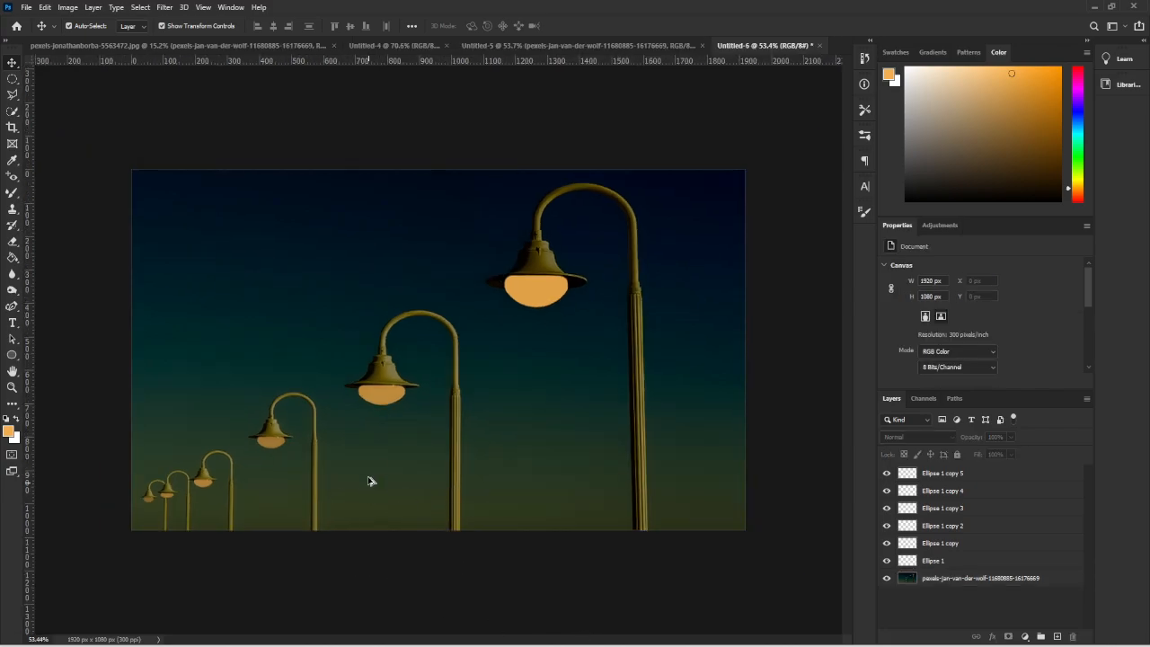